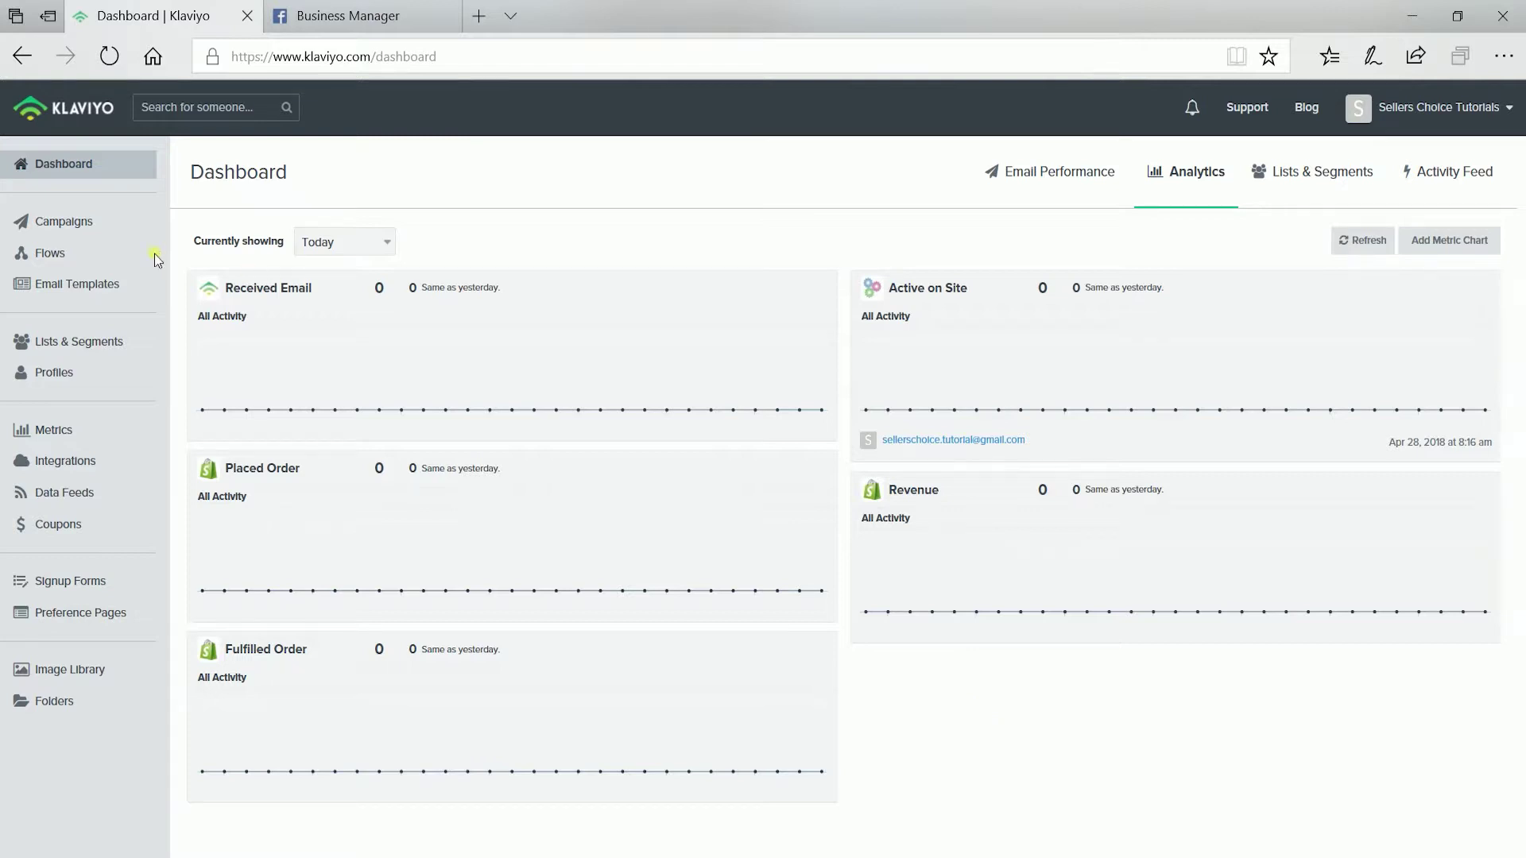
- Filter all integrations by 'faceb' and open the Facebook Advertising integration
click(92, 463)
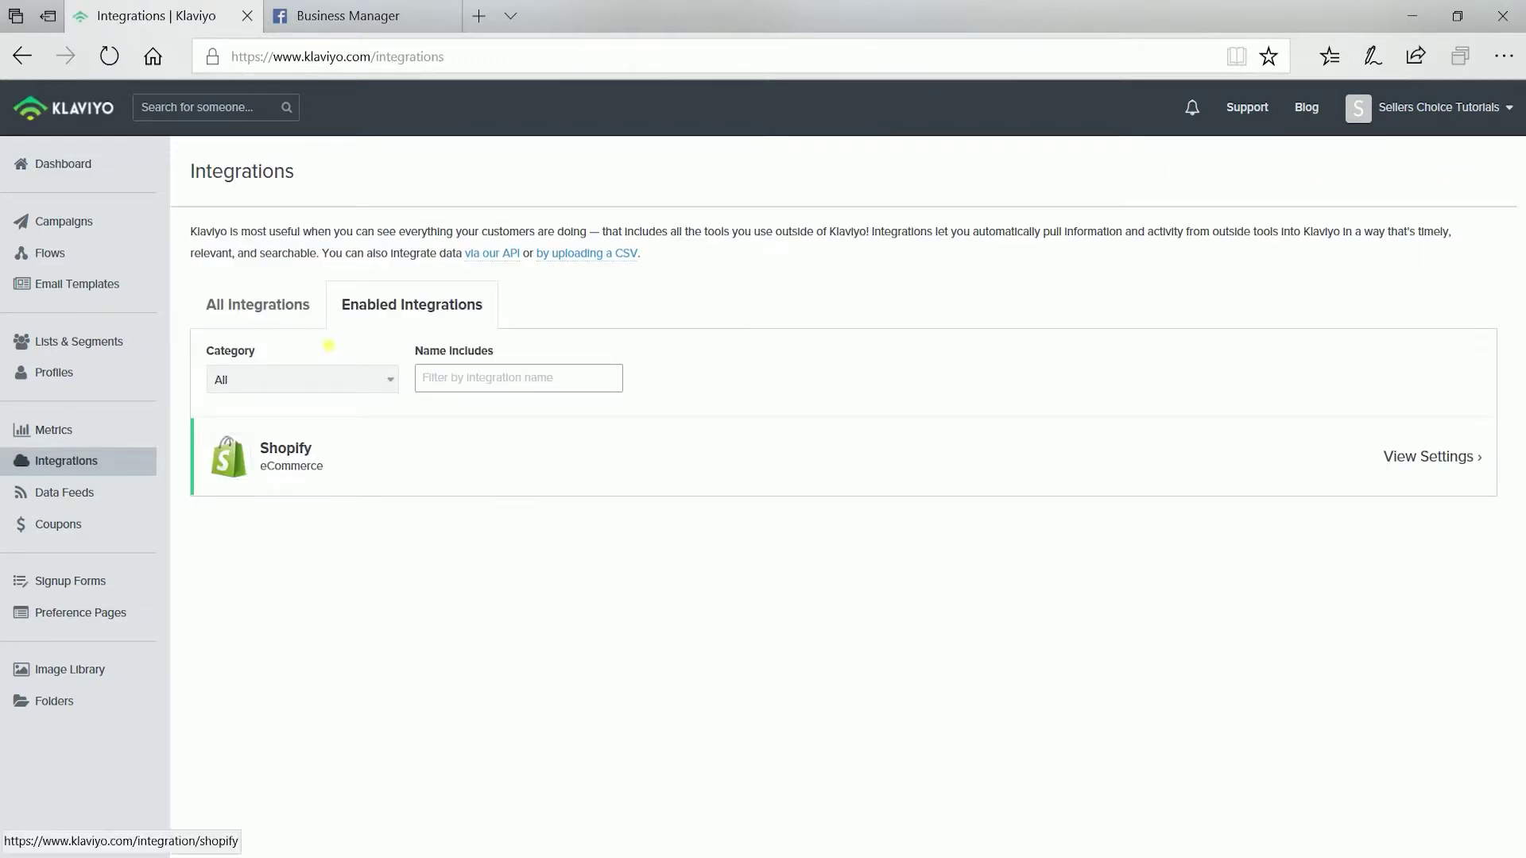
click(271, 324)
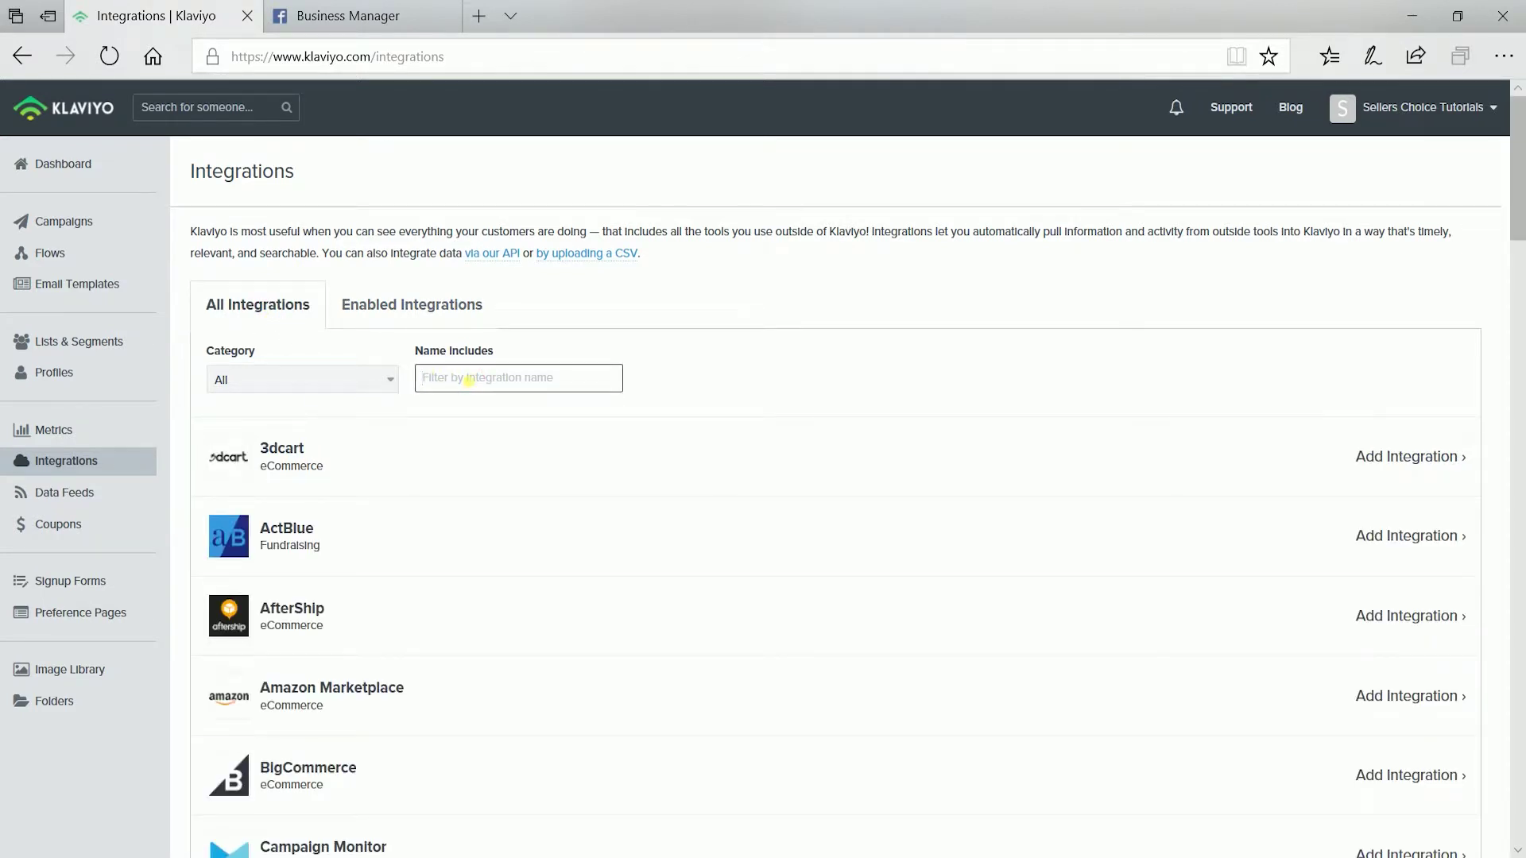
text(faceb)
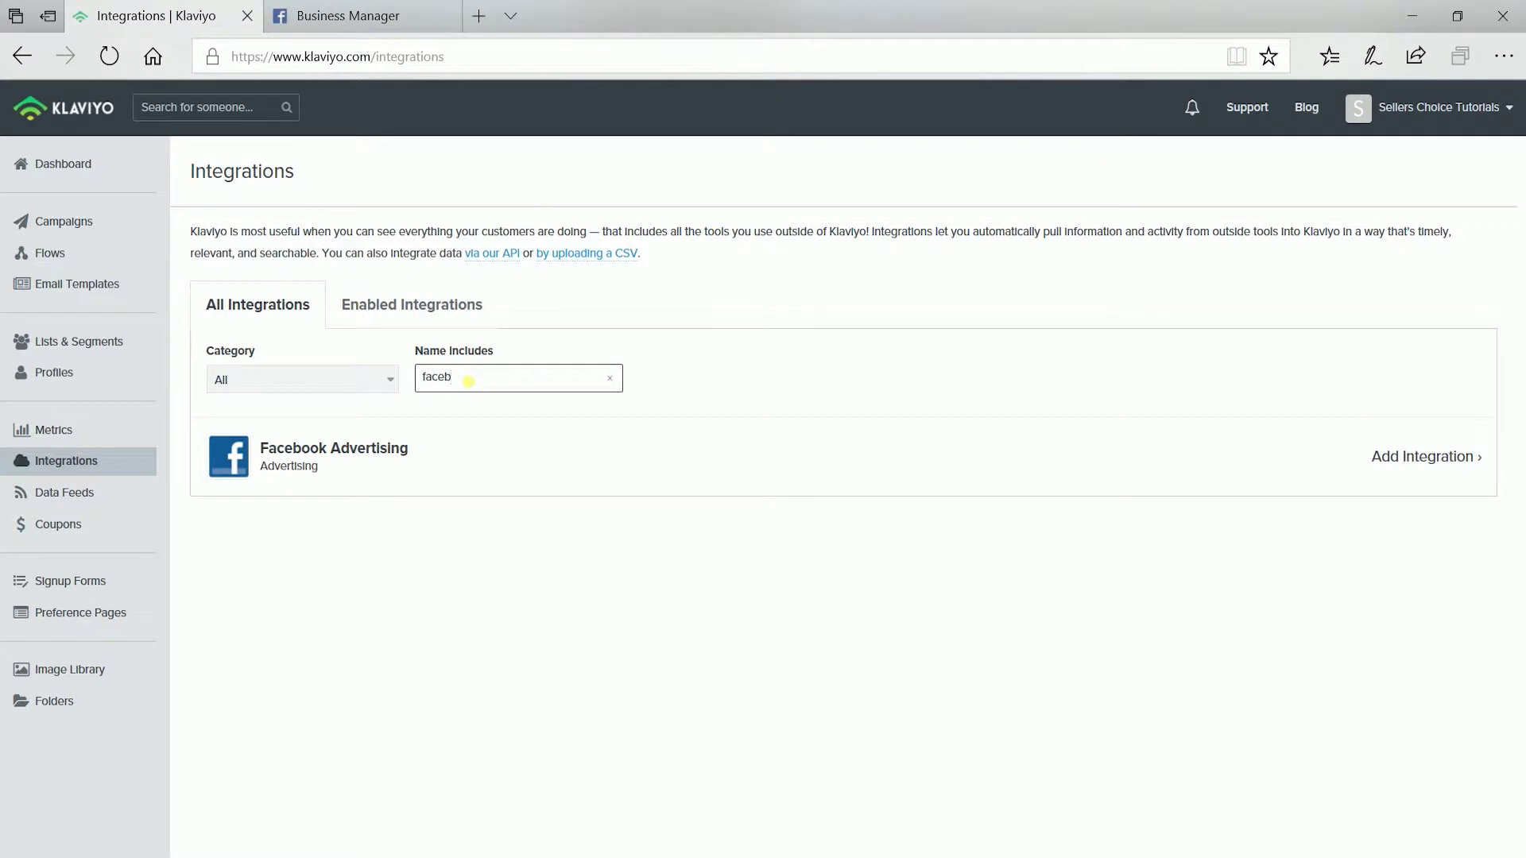
click(414, 449)
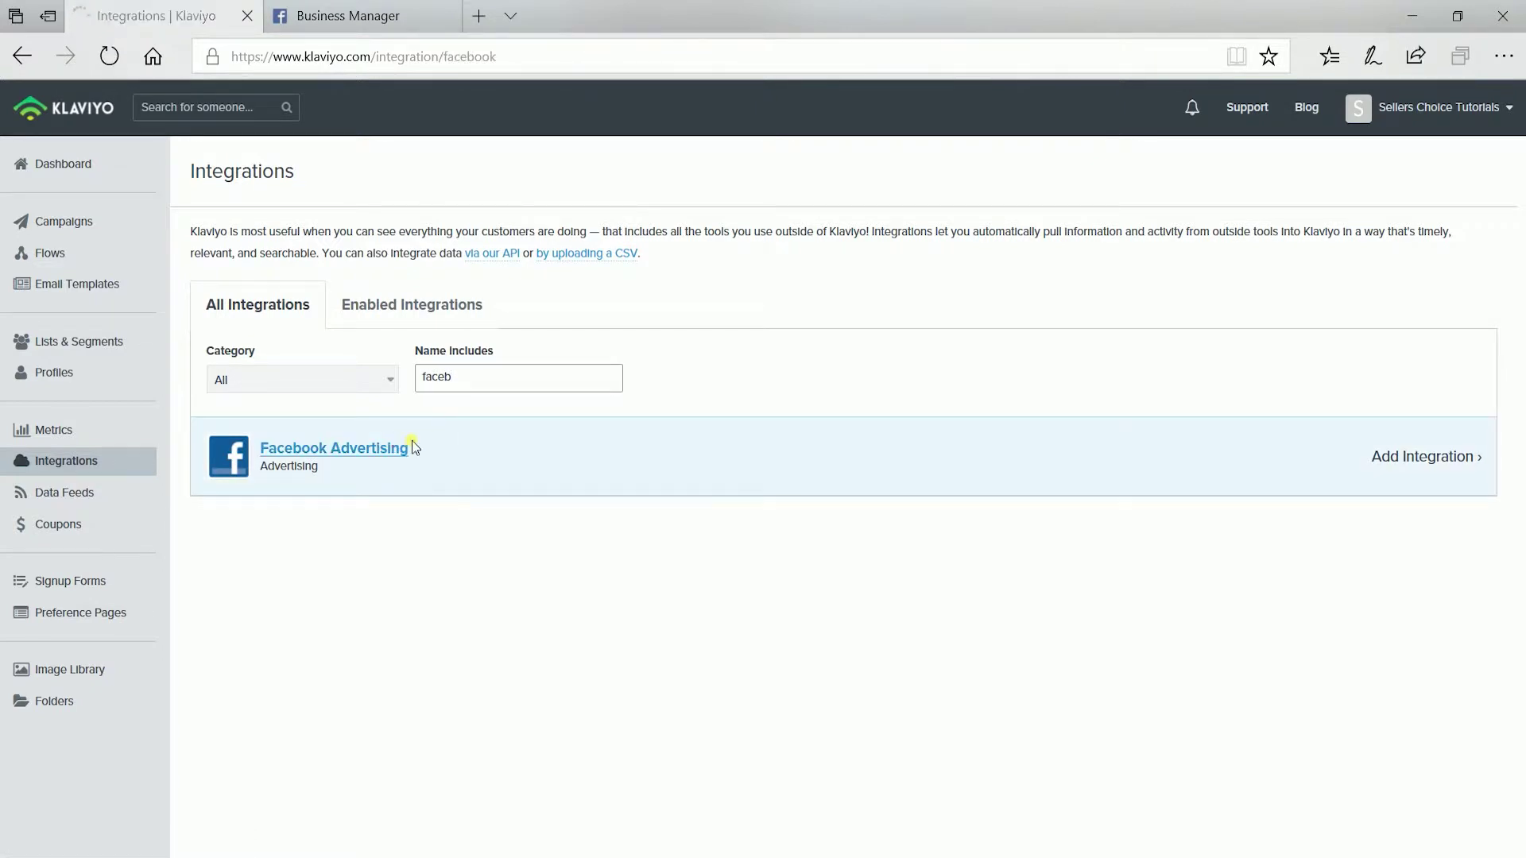
- Authorize Klaviyo as the signed-in Facebook user, granting ads and Pages permissions
click(402, 467)
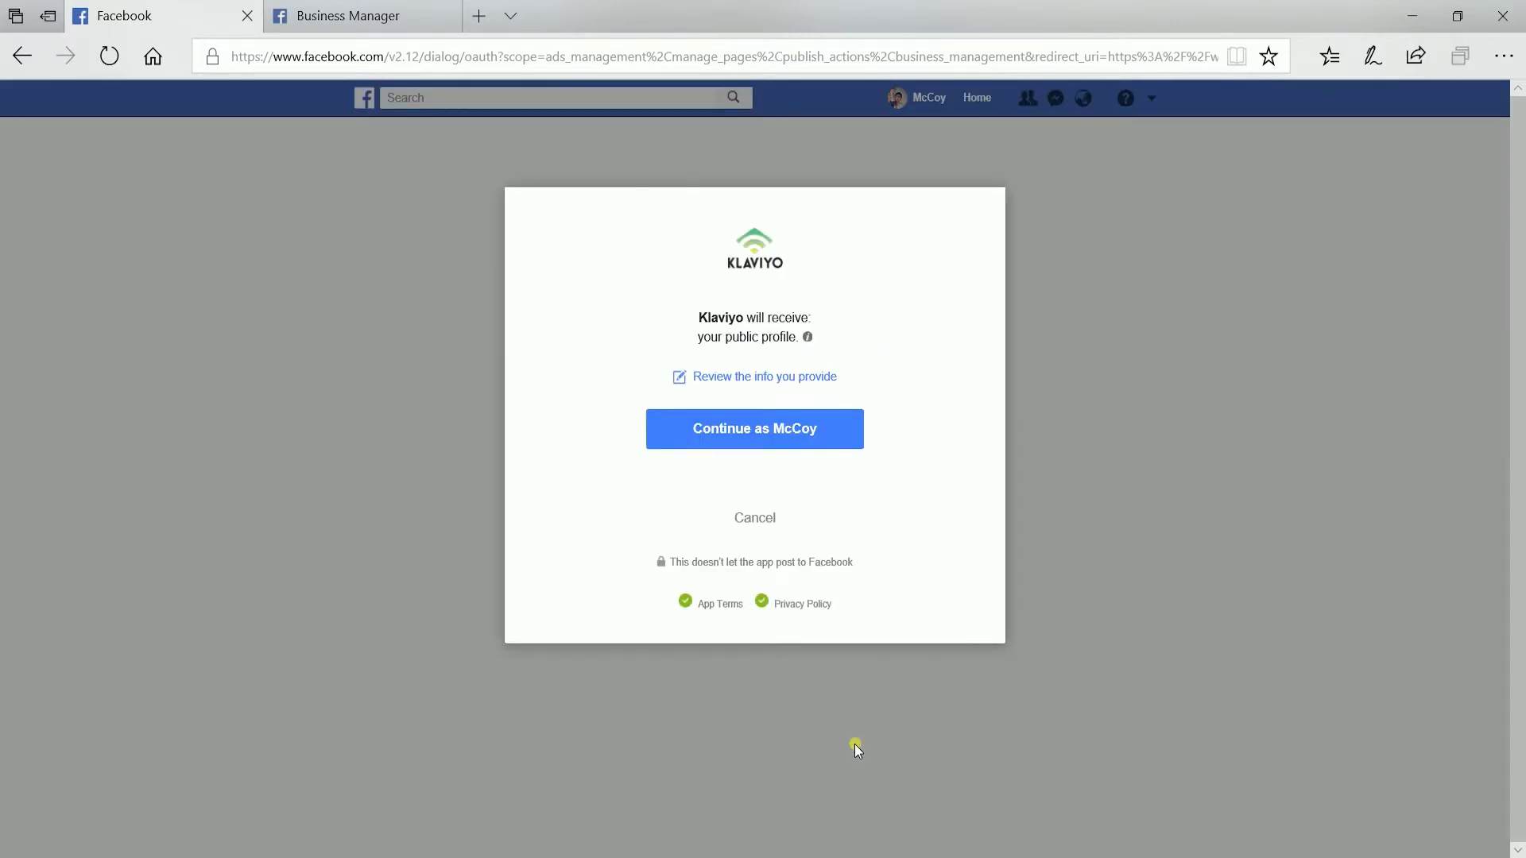
click(782, 440)
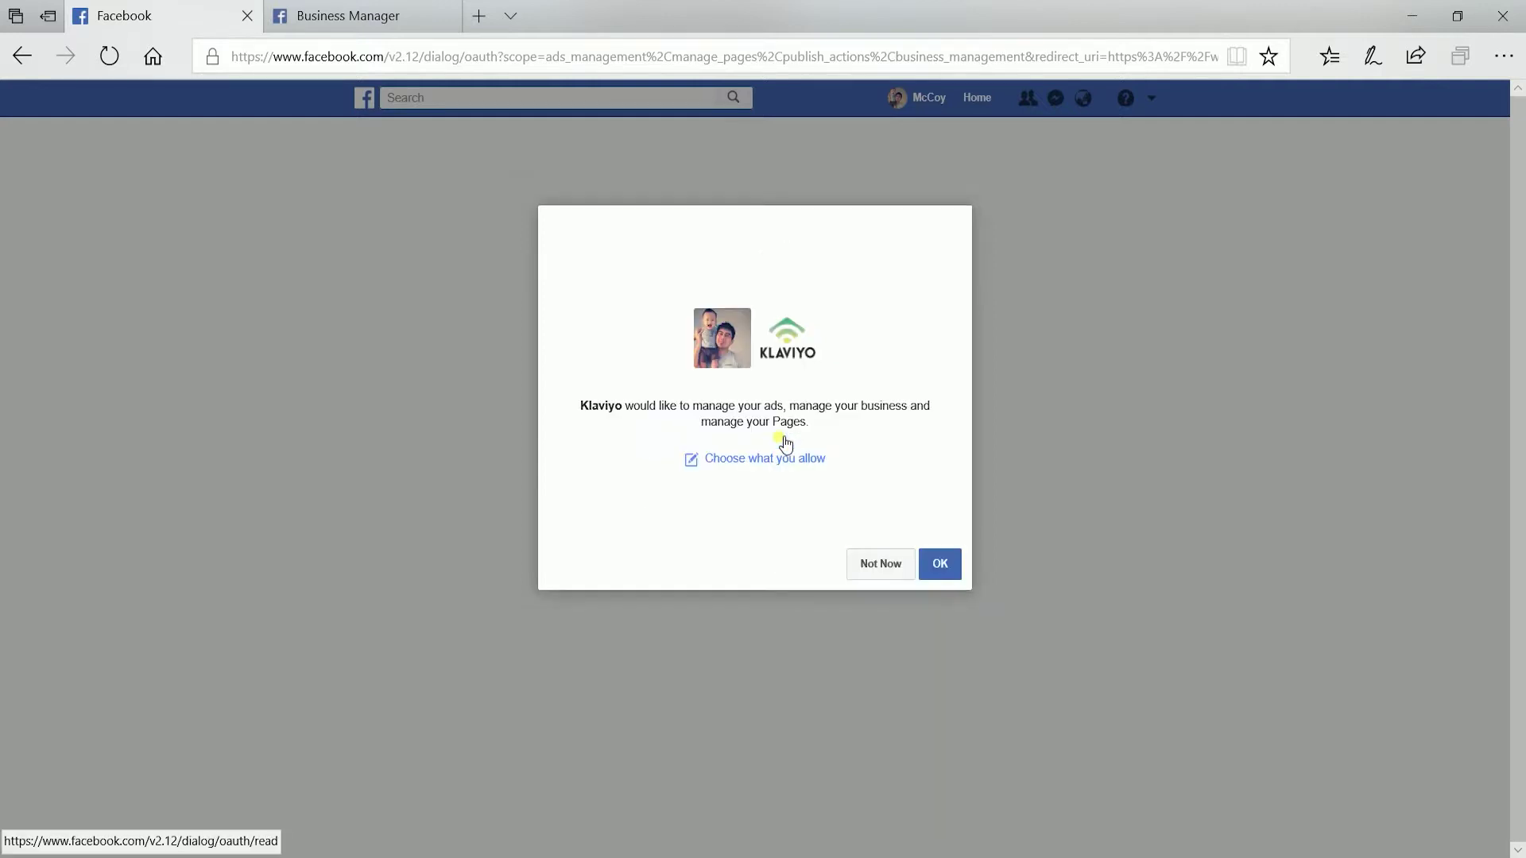
click(947, 565)
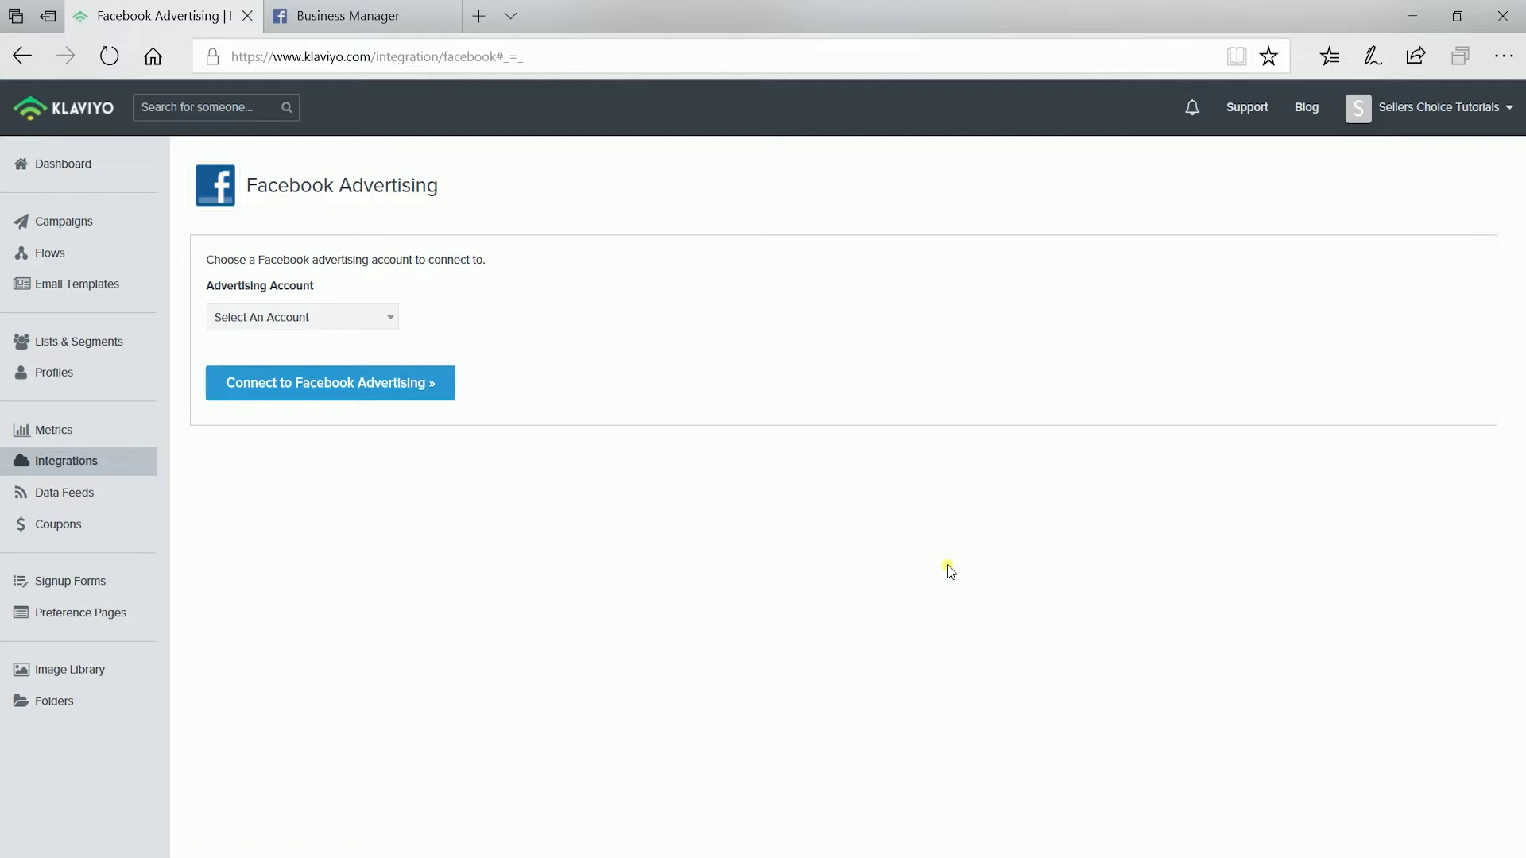
- Connect the Testing FBM advertising account to Facebook Advertising
click(378, 327)
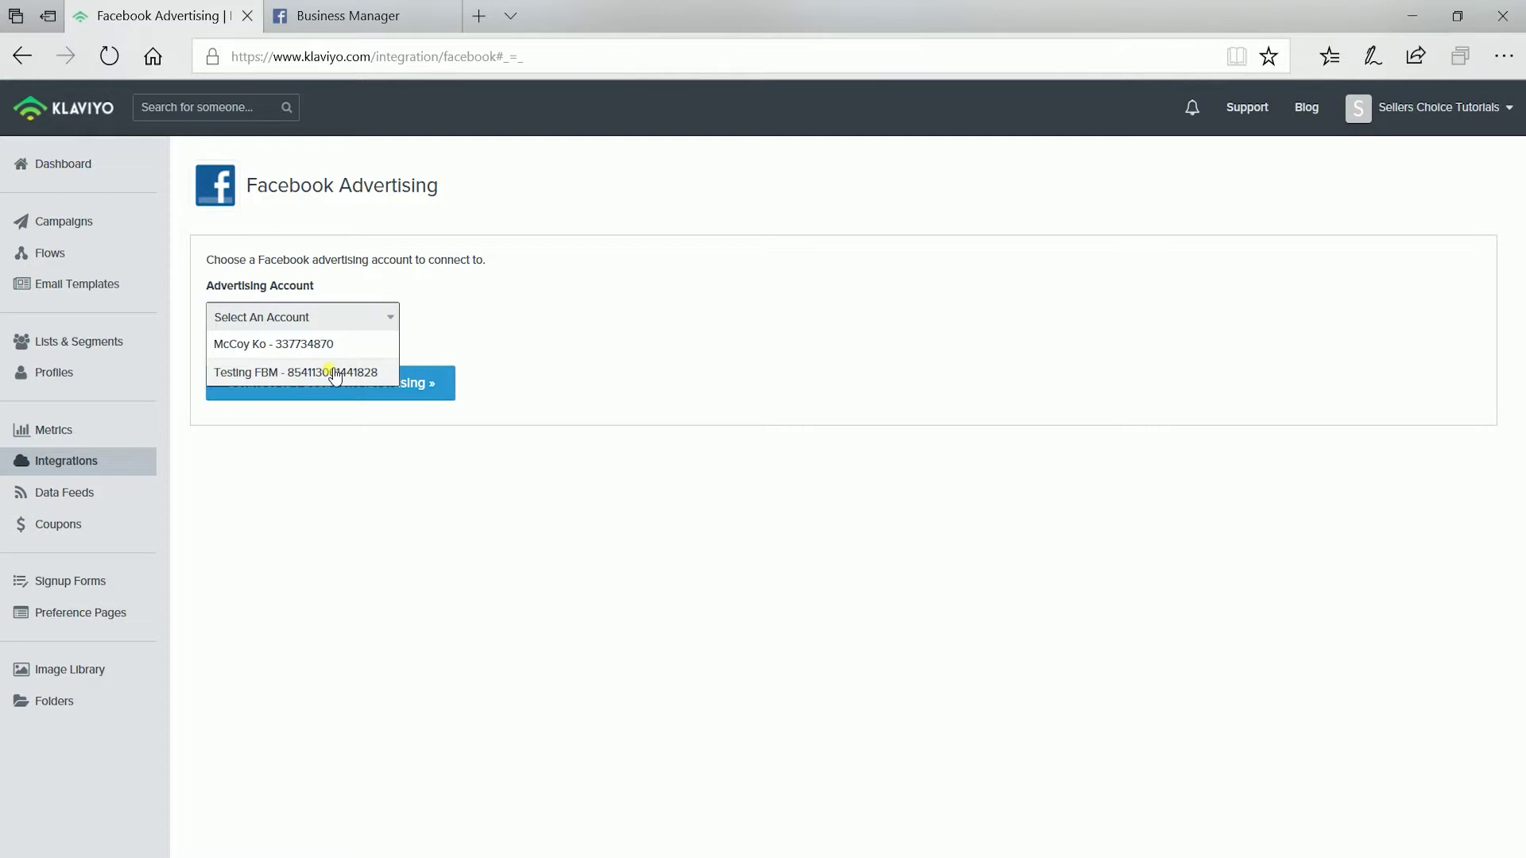
click(335, 374)
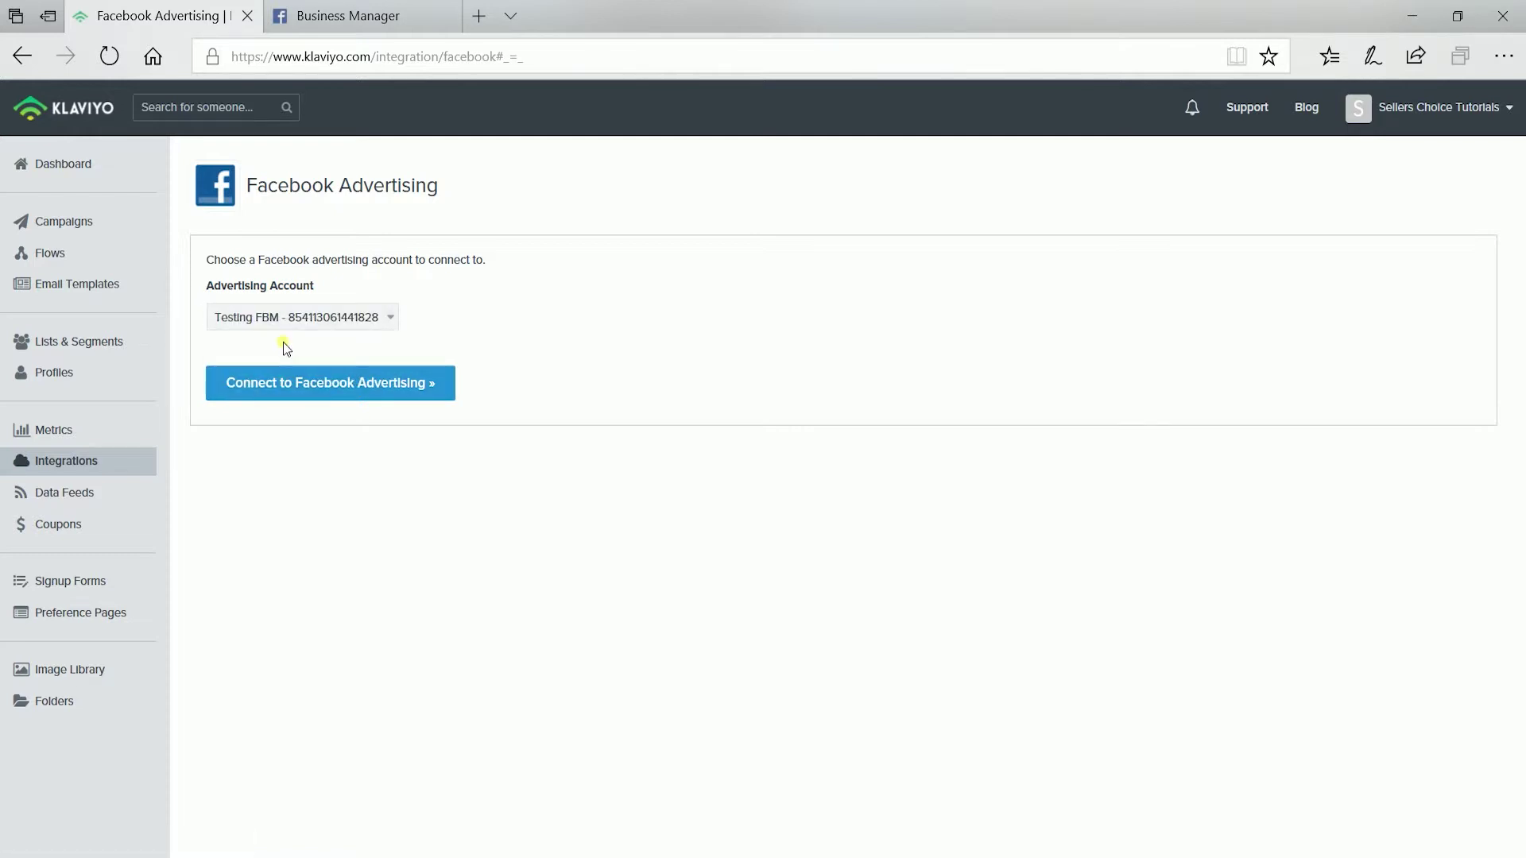
click(332, 384)
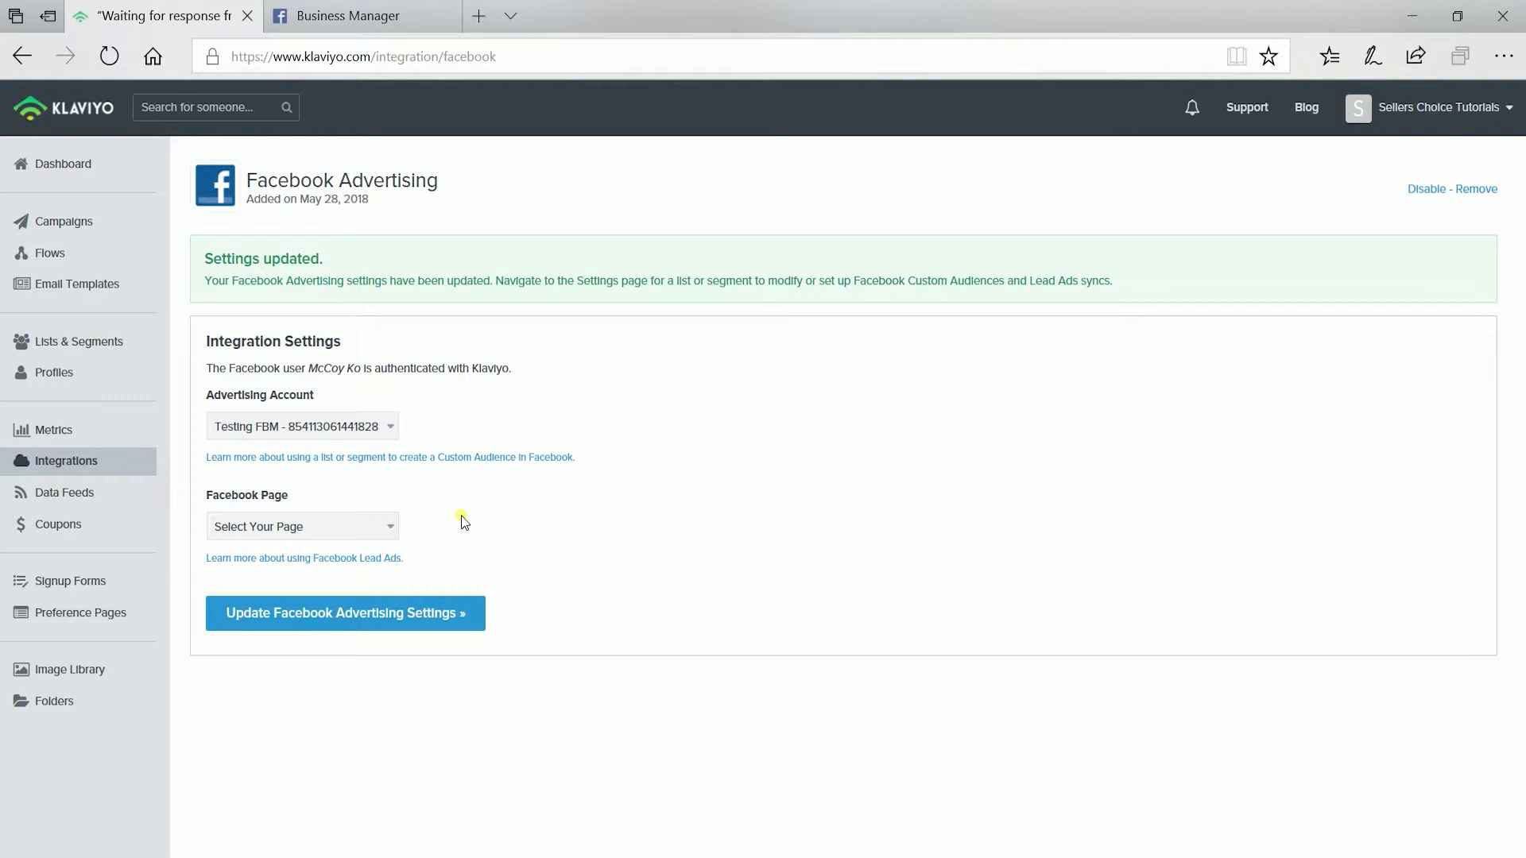
- Choose MVisuals as the Facebook Page and save the advertising settings
click(385, 531)
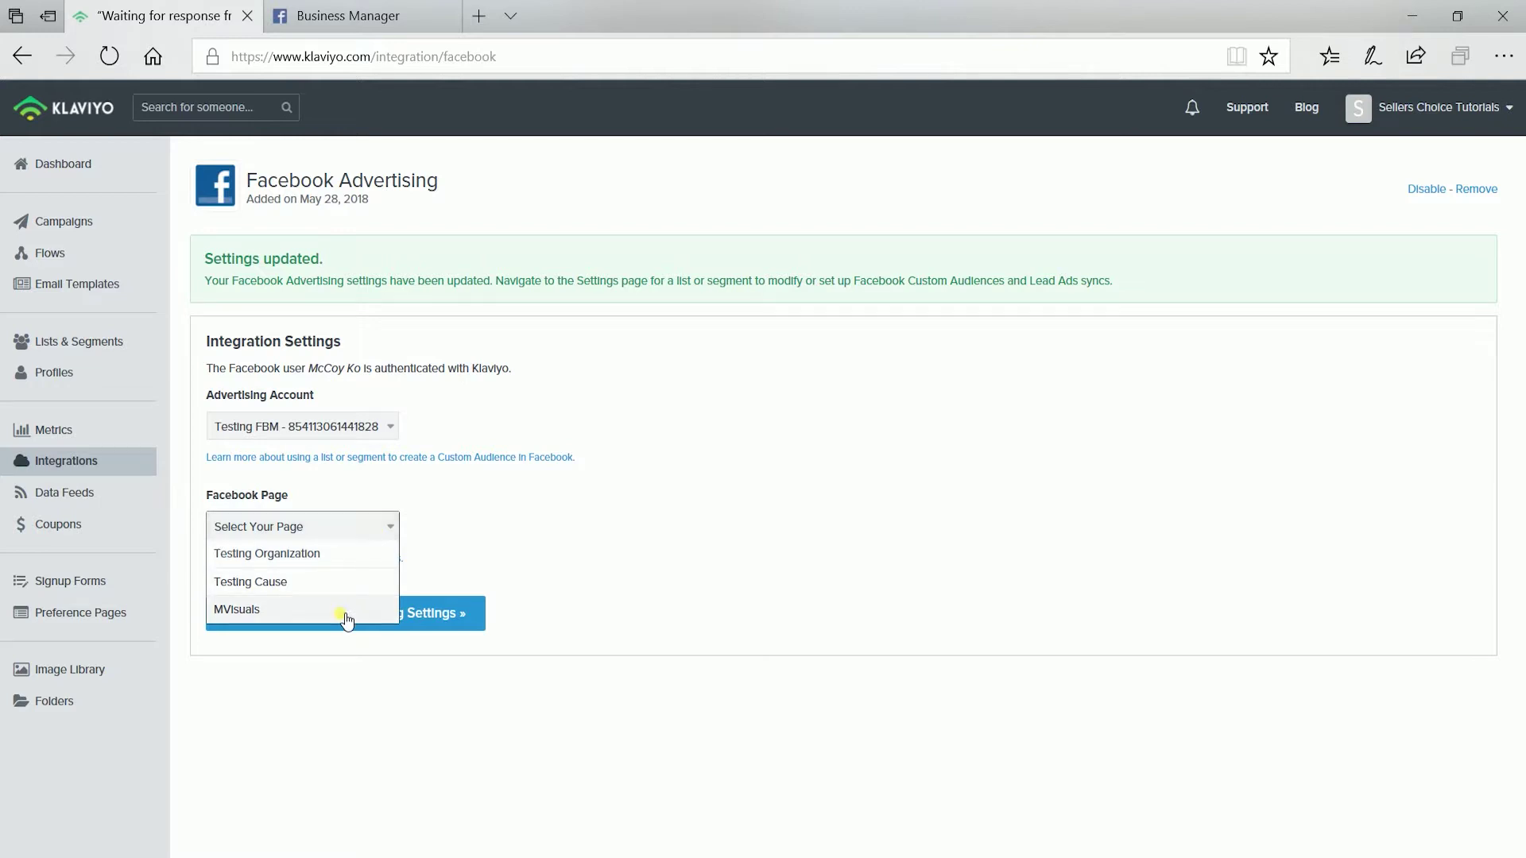
click(351, 611)
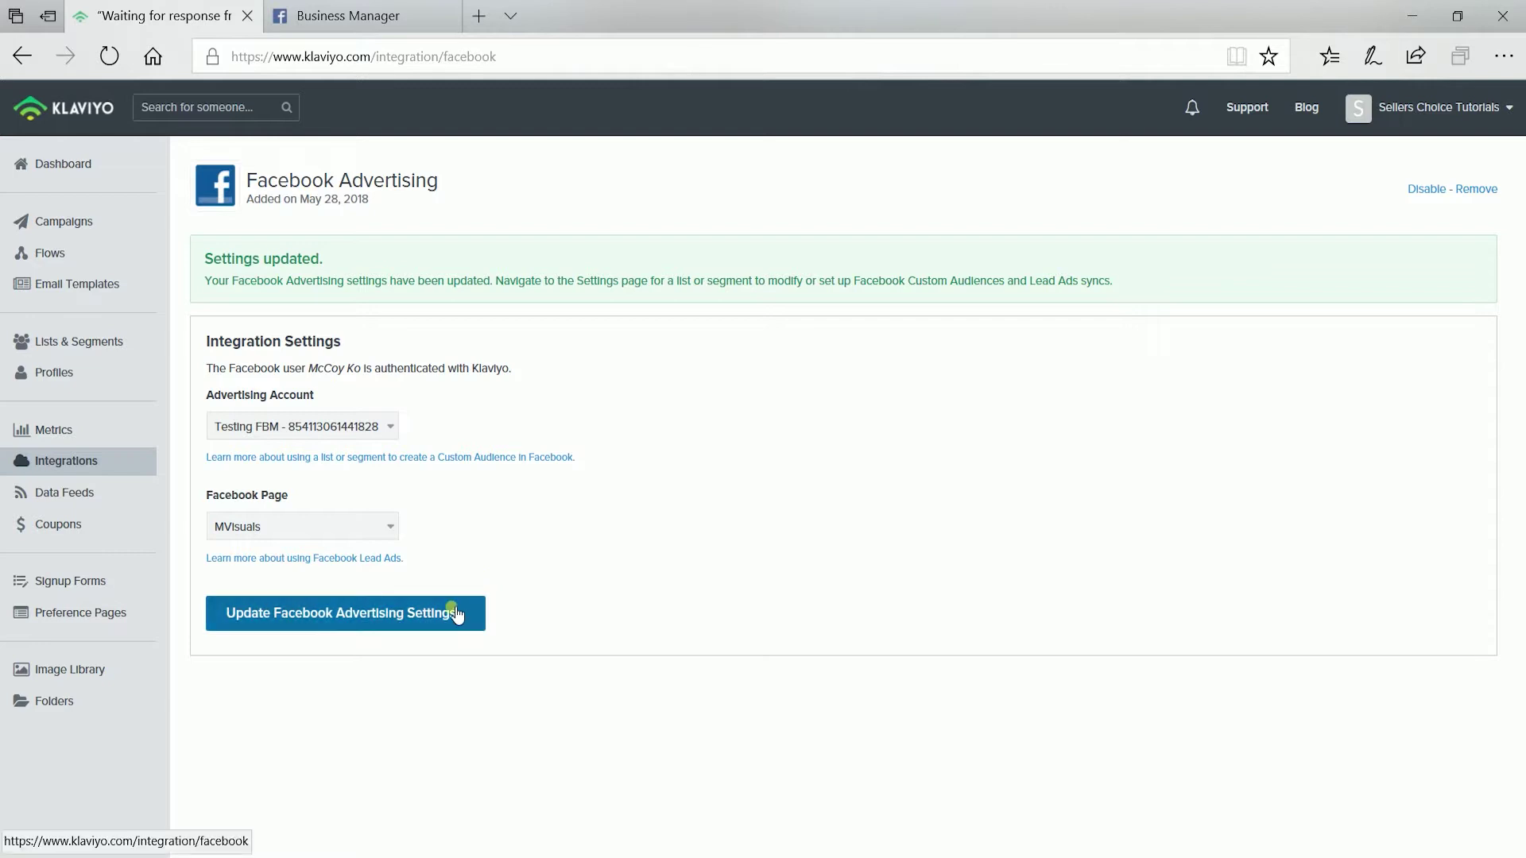
click(453, 614)
click(456, 616)
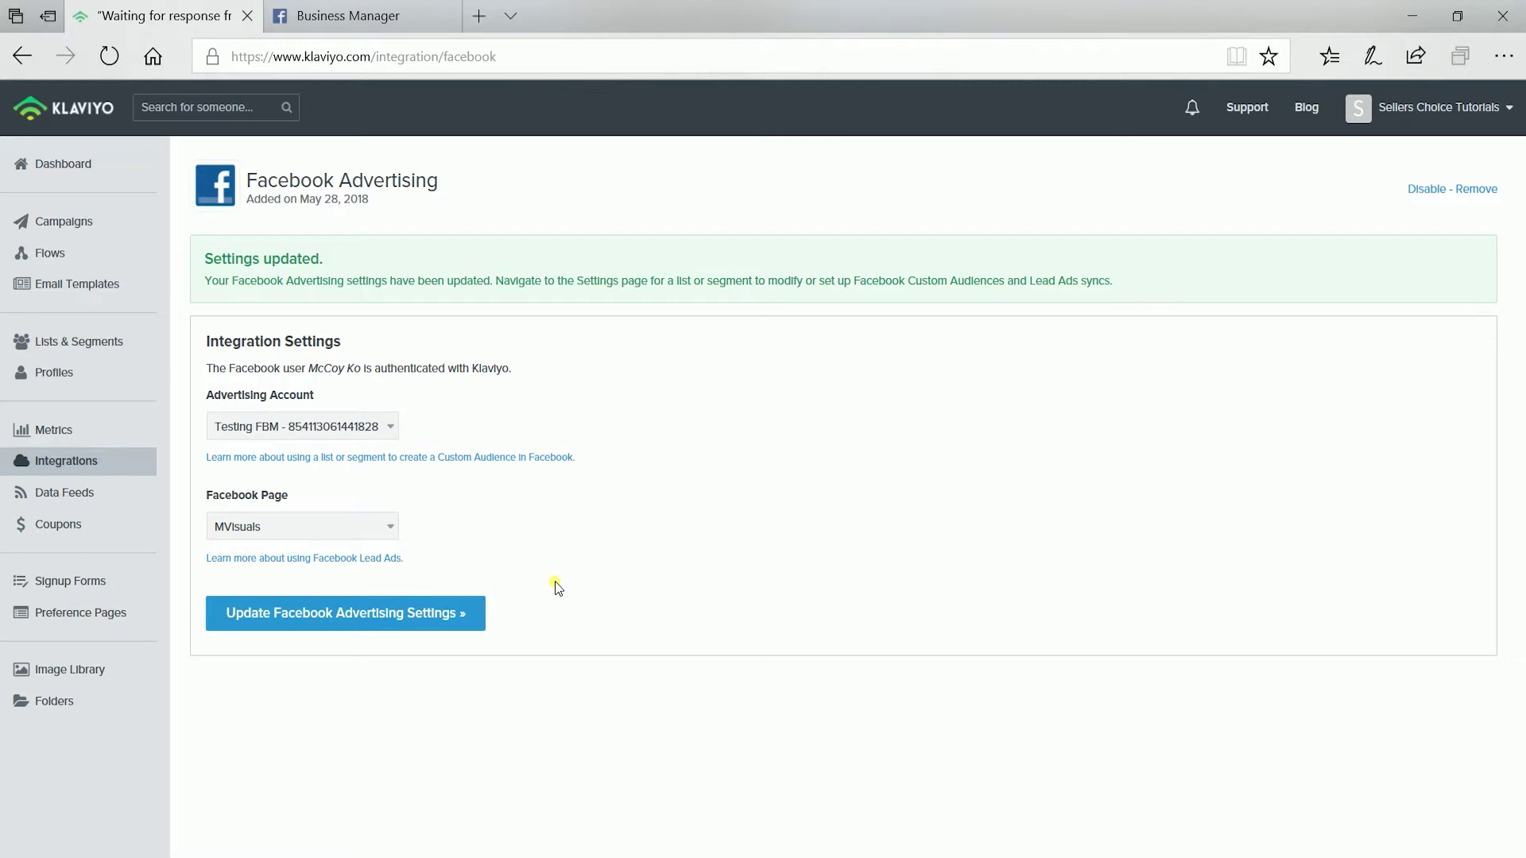
- Open Facebook Test List from Lists & Segments and show its Settings
click(119, 348)
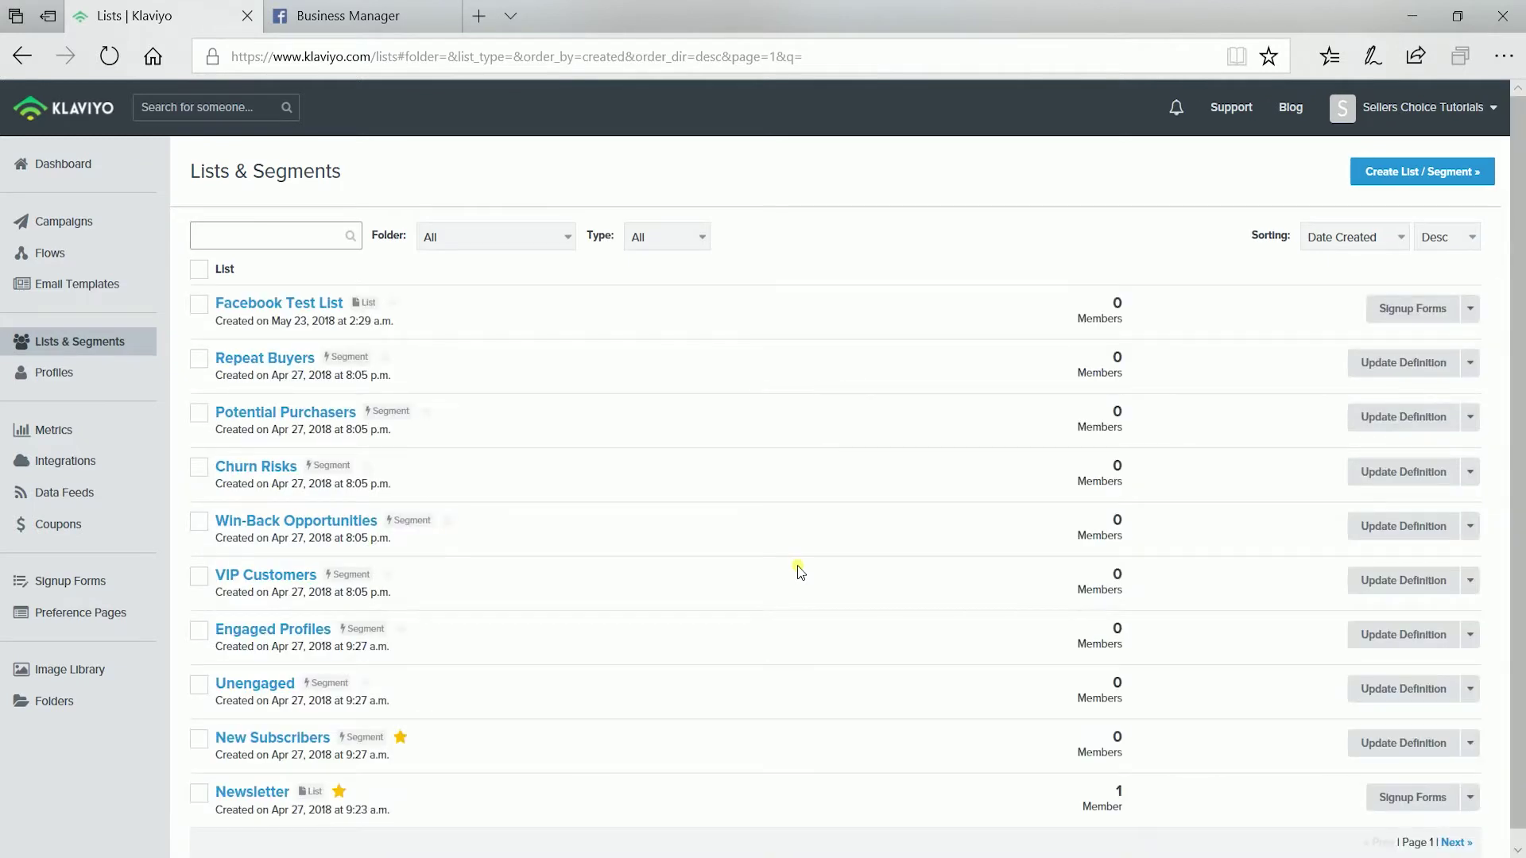
click(300, 305)
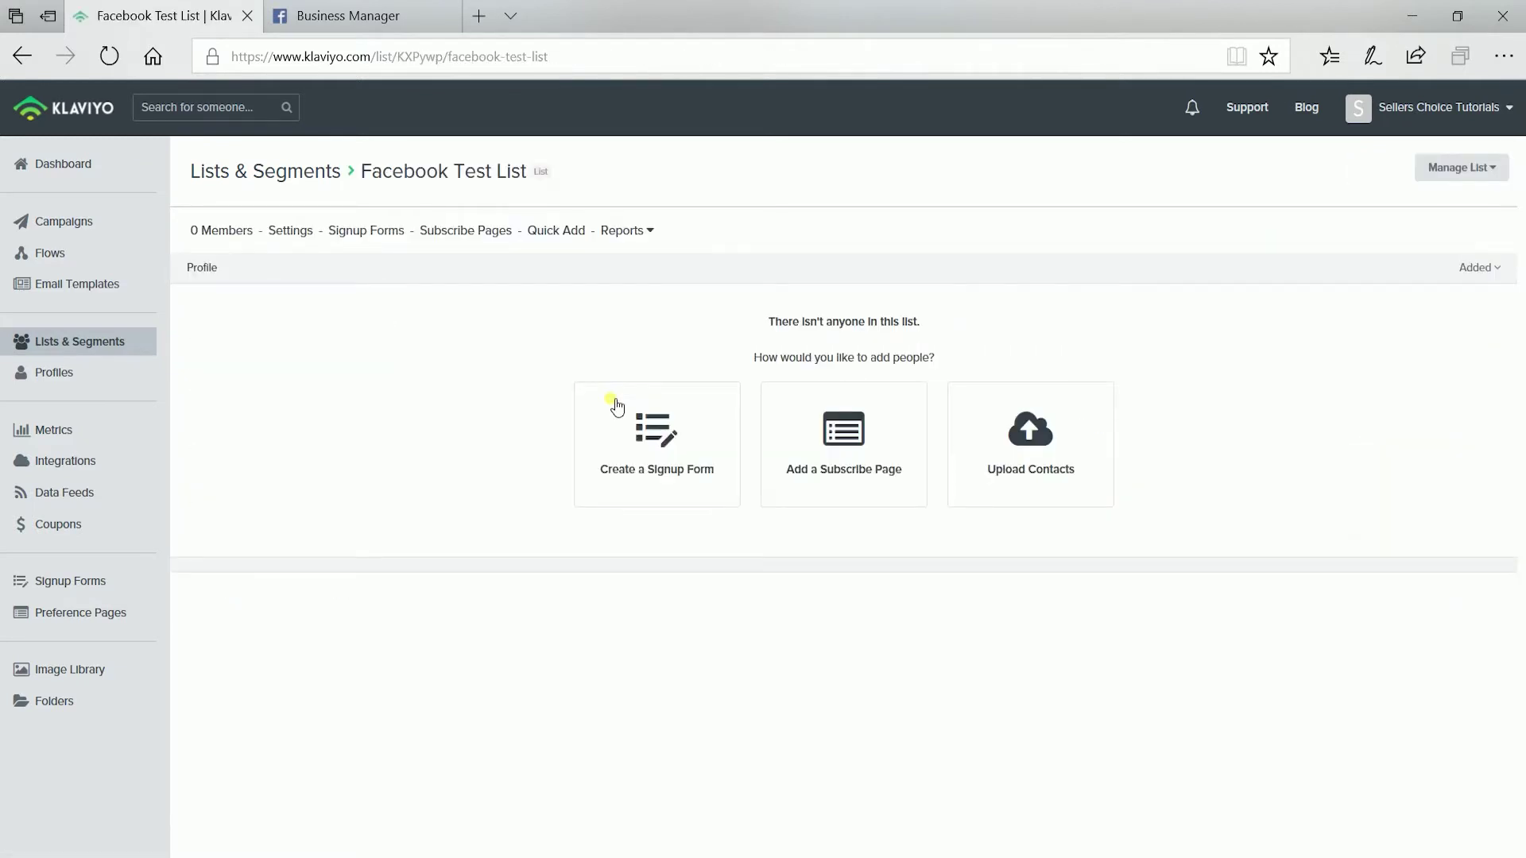
click(286, 232)
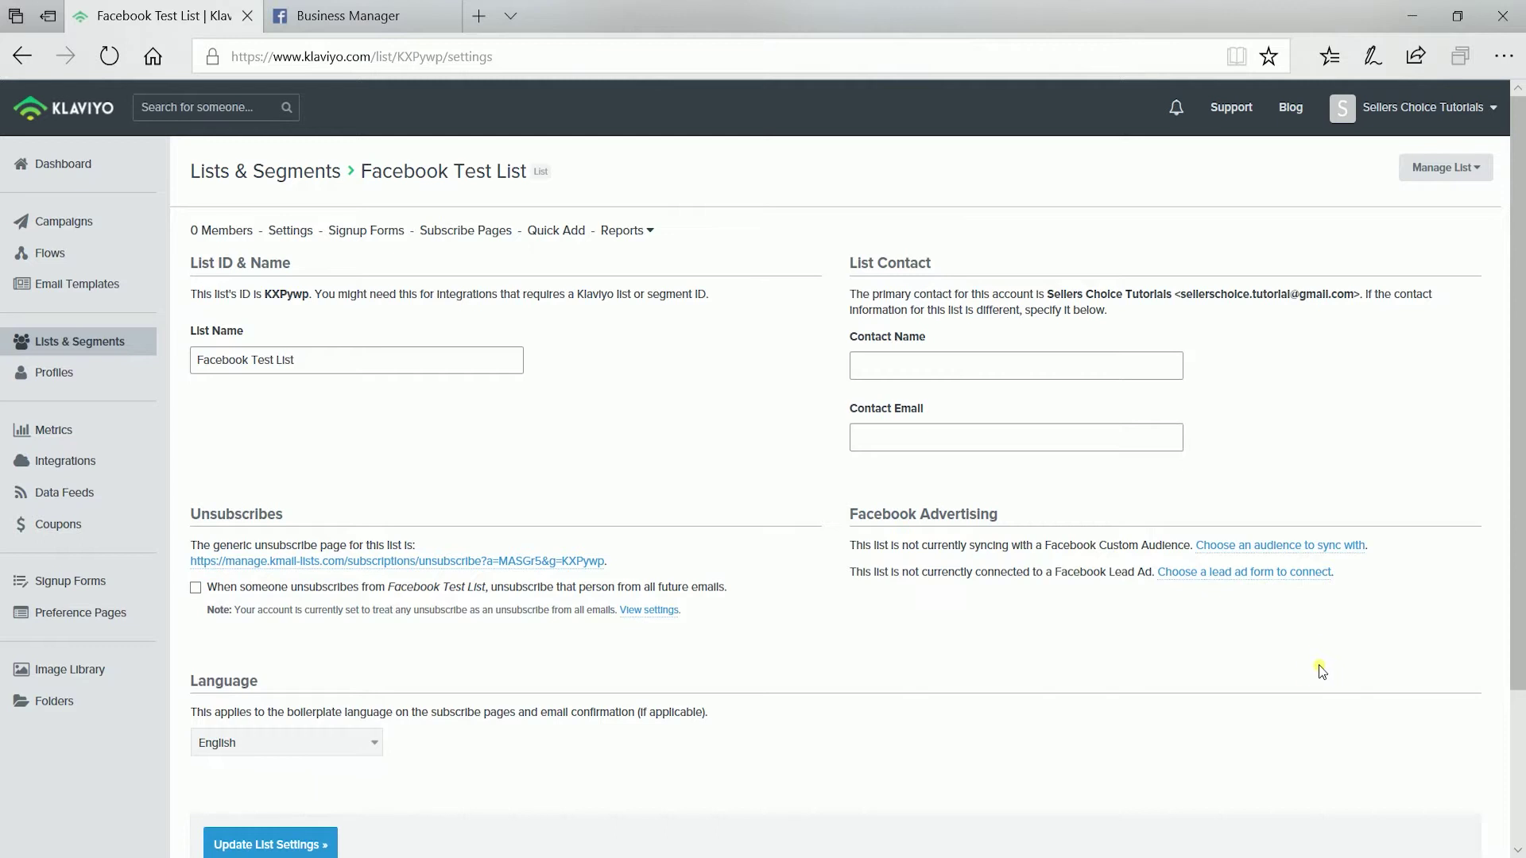
- Try syncing with a new audience 'New Test Business List', revealing the Business Terms notice
click(1277, 546)
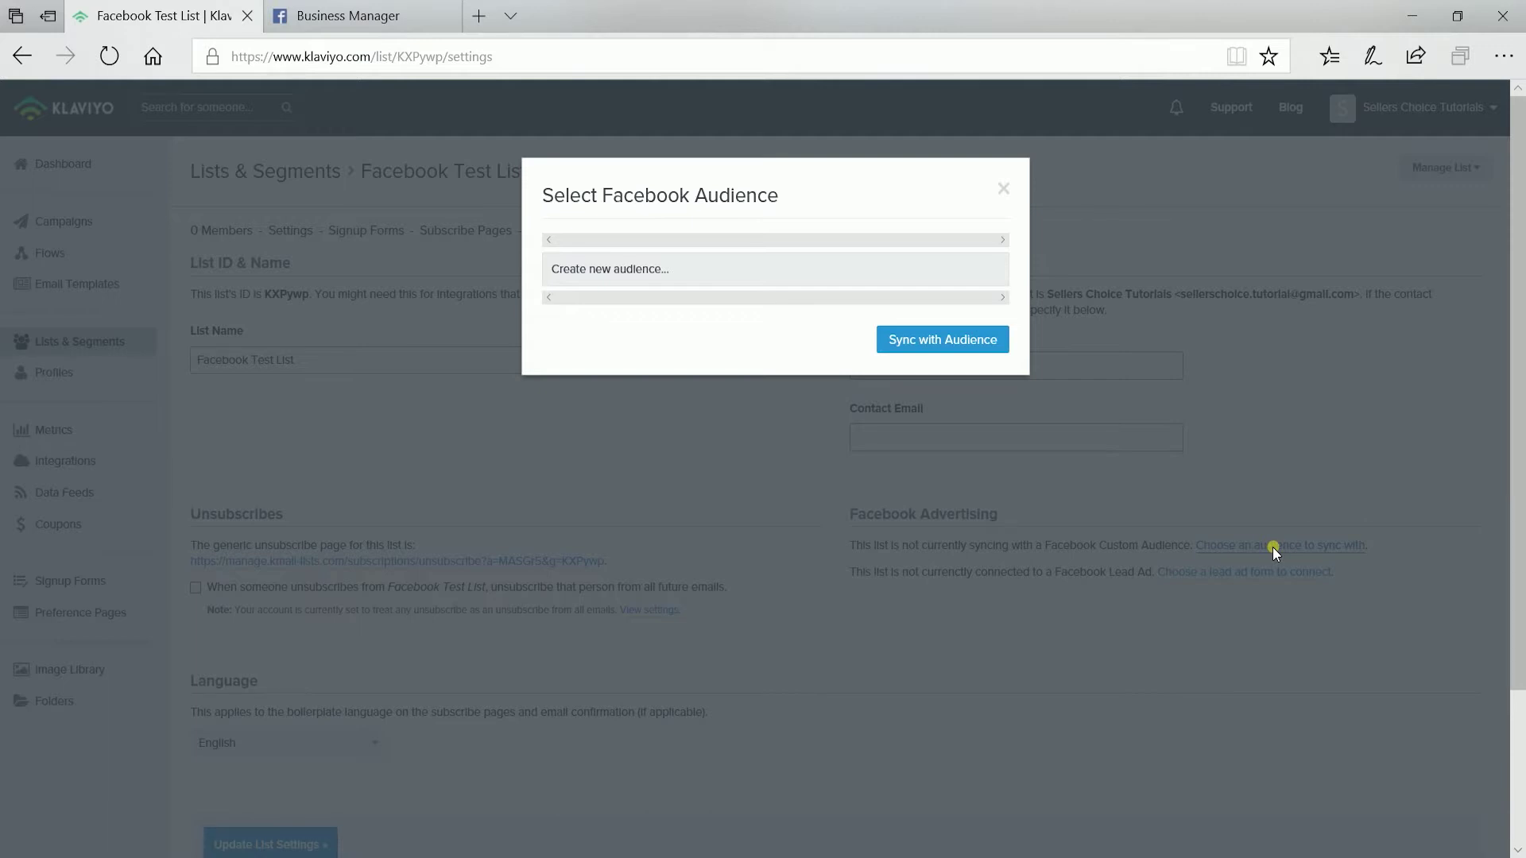
click(708, 272)
click(687, 296)
text(New)
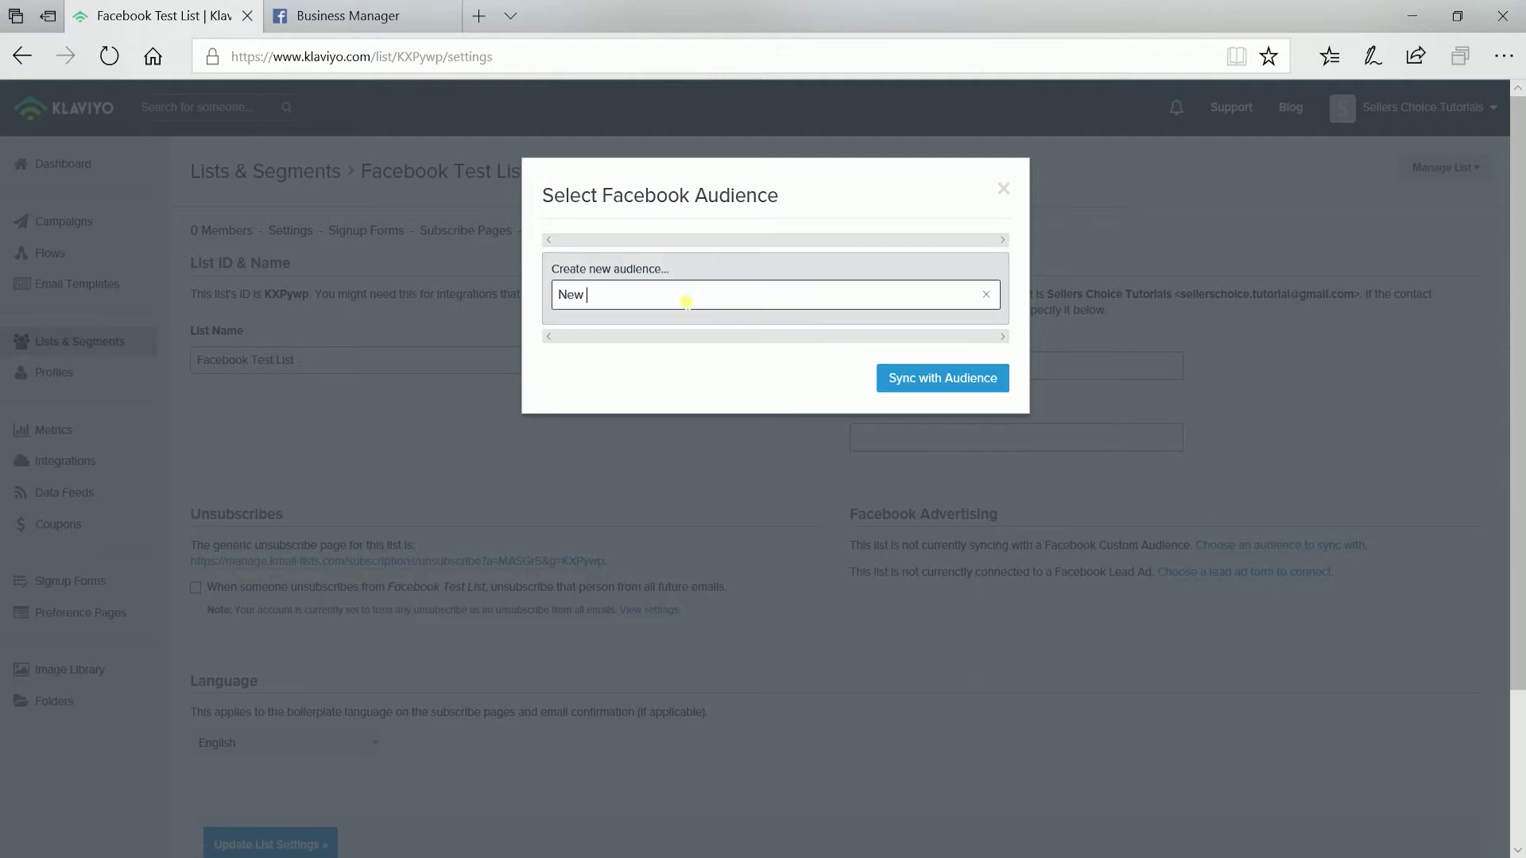
text( Test Business L)
text(ist)
click(928, 388)
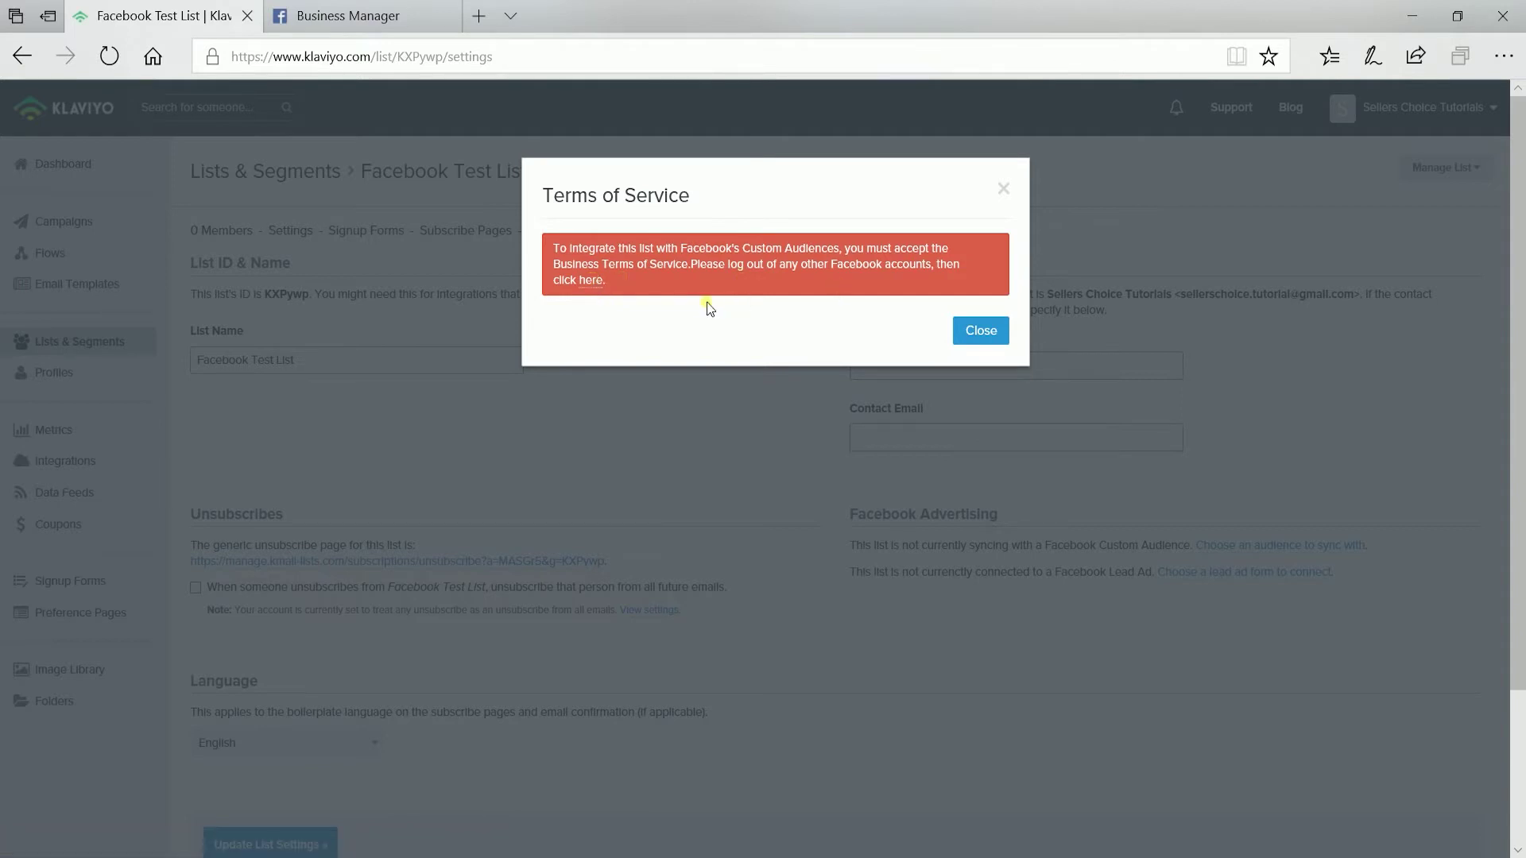
drag(655, 278, 543, 214)
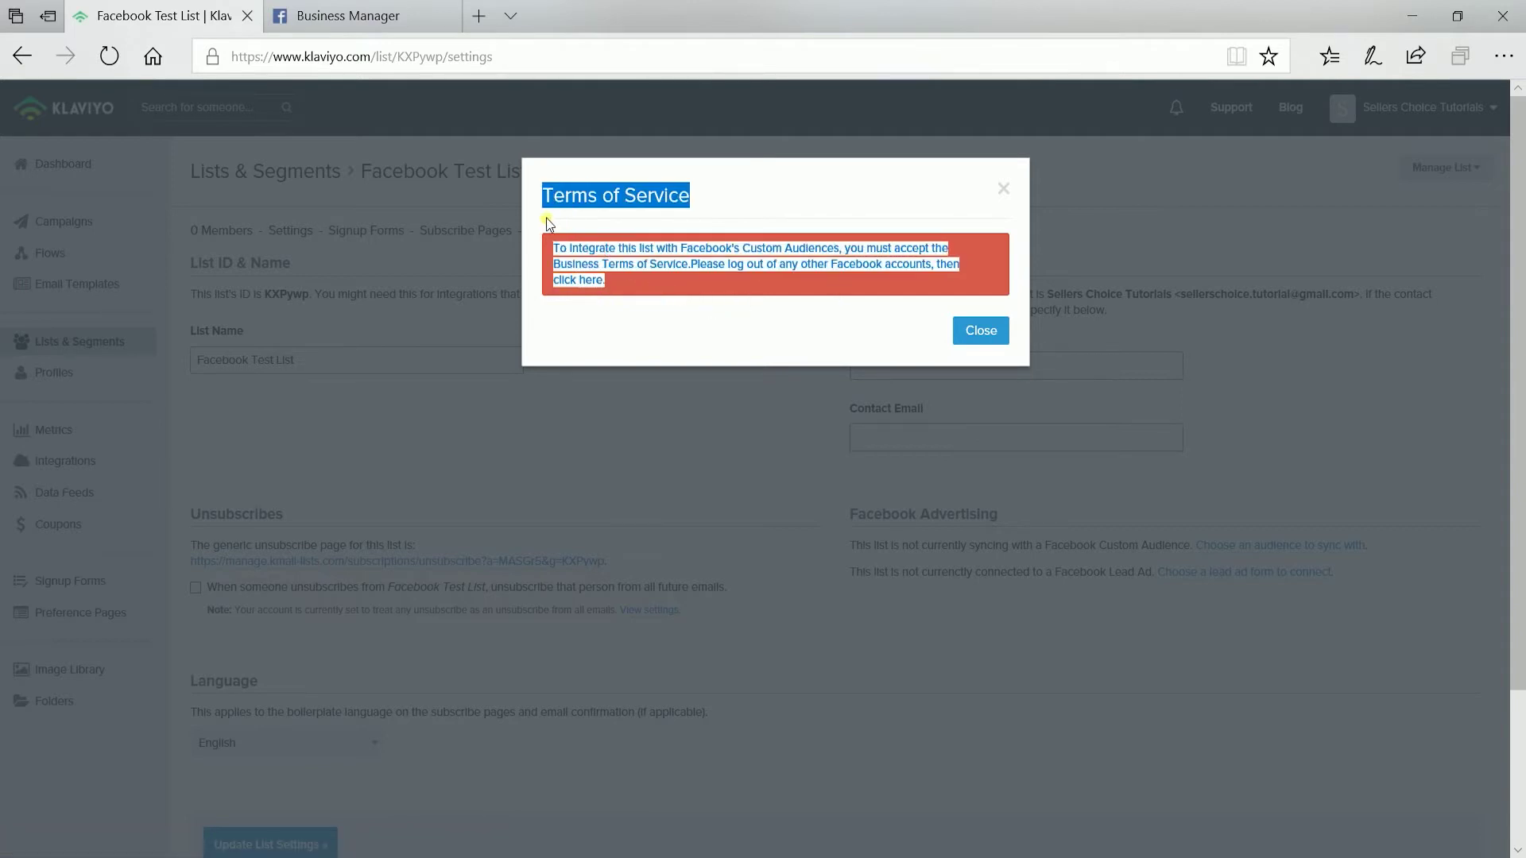
- Accept Facebook's Custom Audiences terms for Testing FBM in Business Manager
click(740, 263)
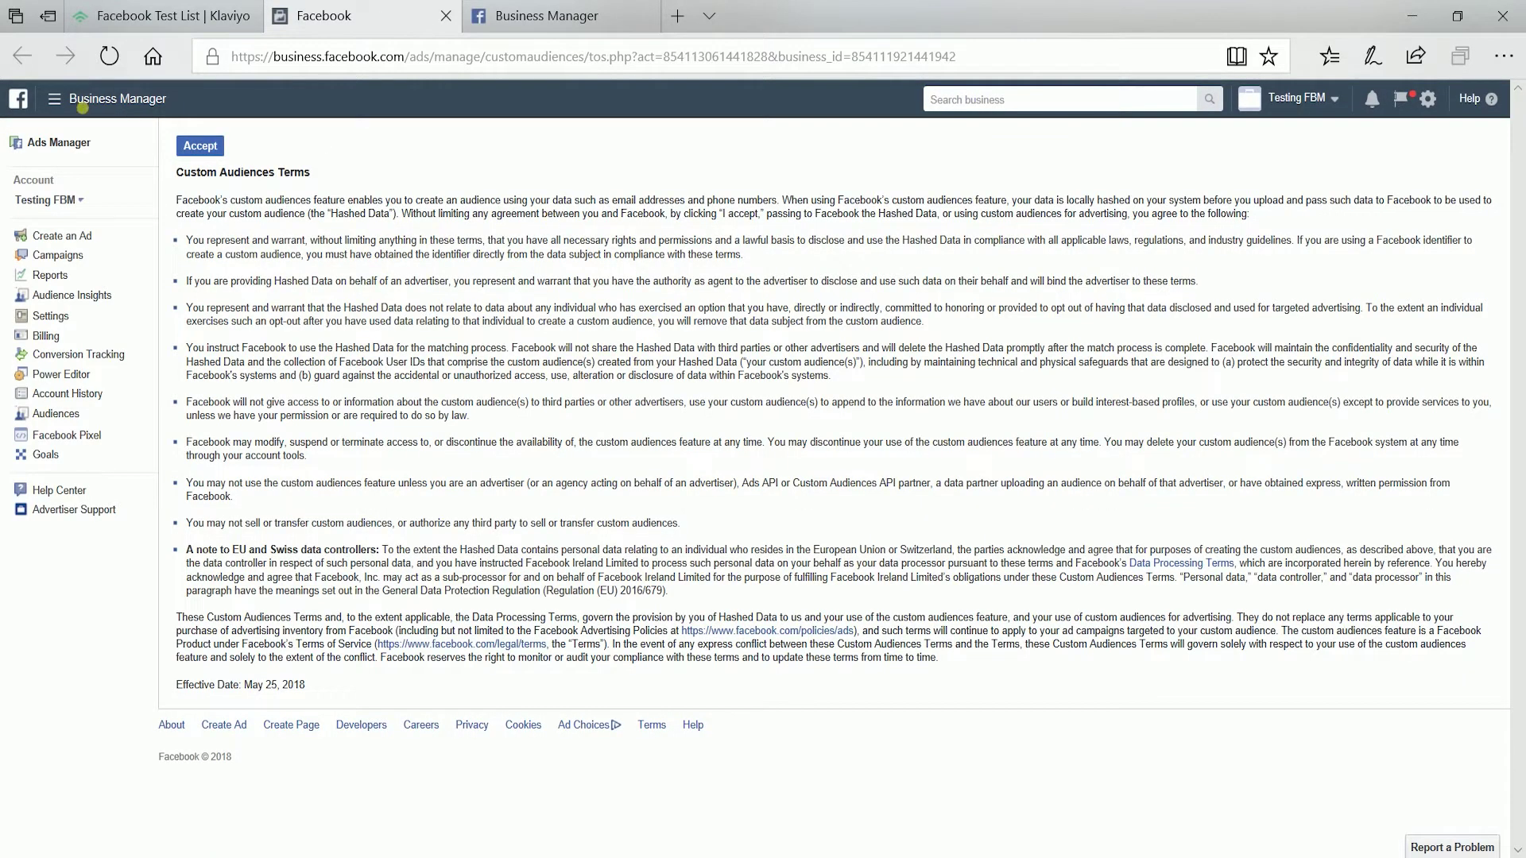
click(191, 147)
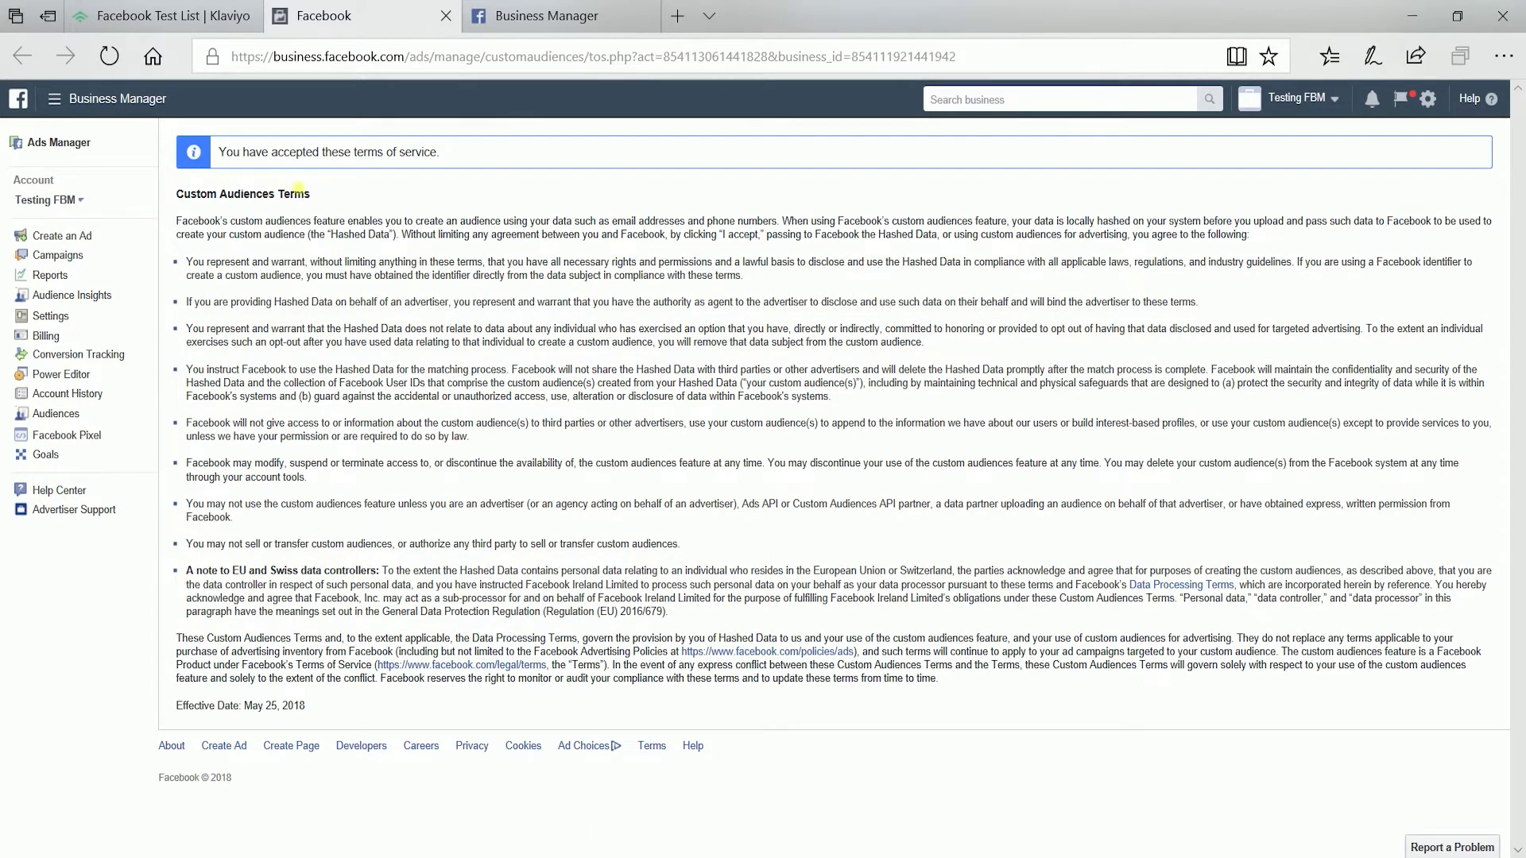
- Return to Klaviyo, dismiss the terms notice, and reload the list settings
mouse_move(161, 15)
click(183, 10)
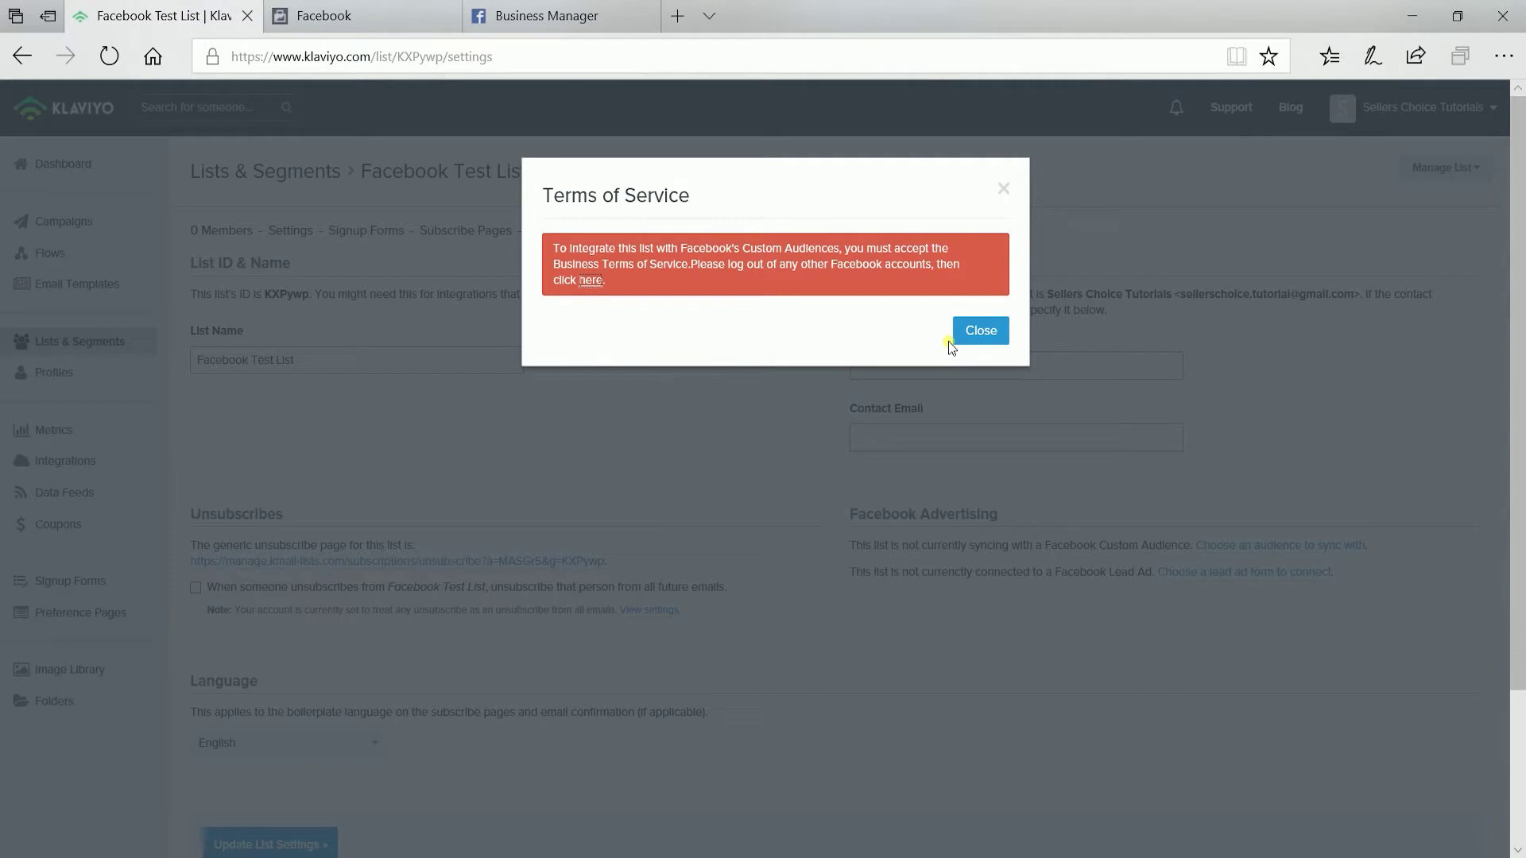
click(974, 337)
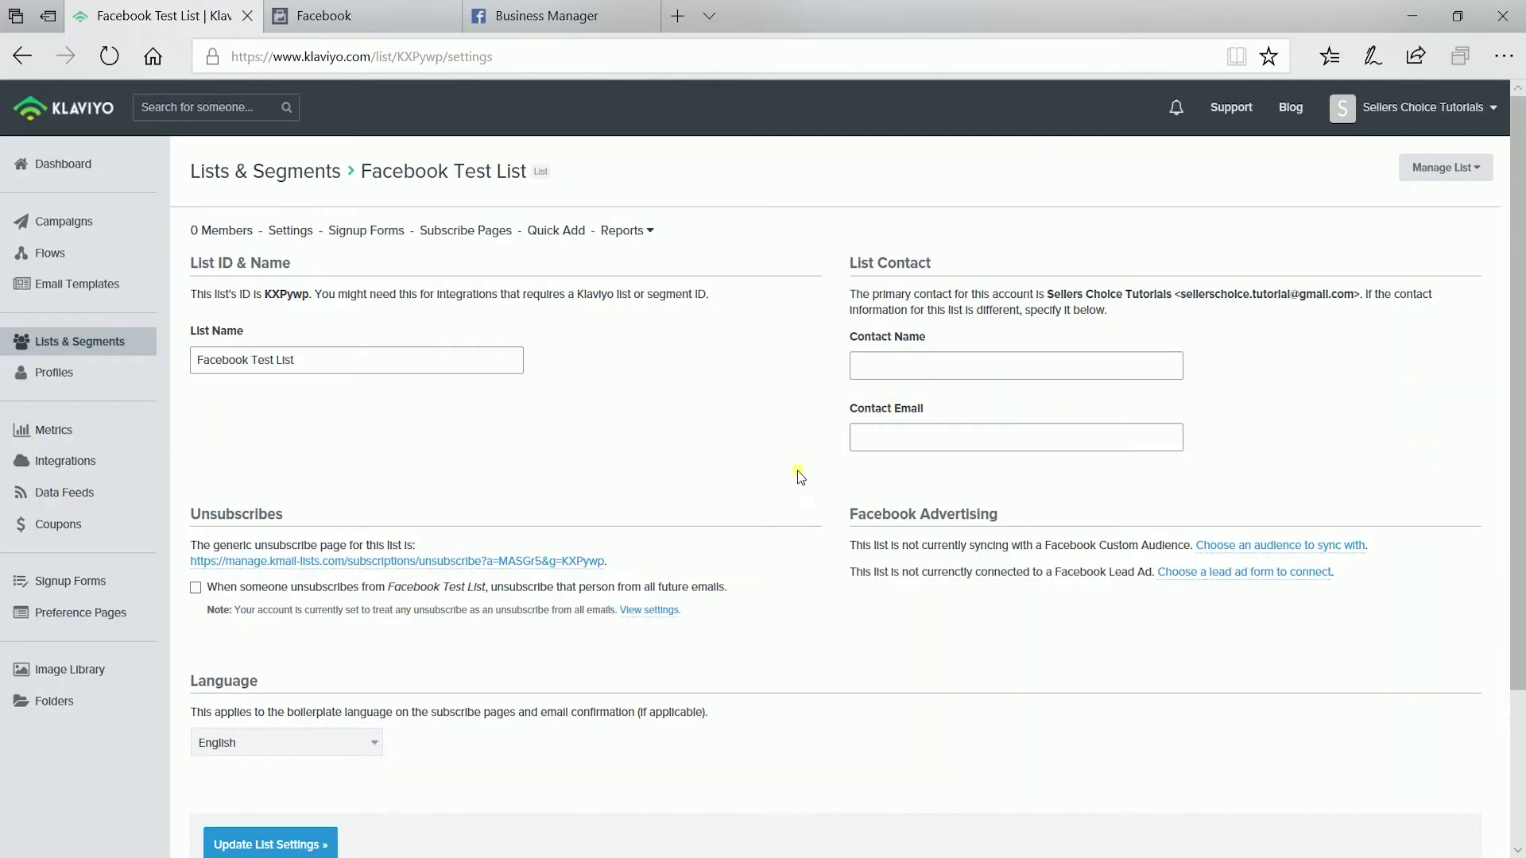
click(116, 59)
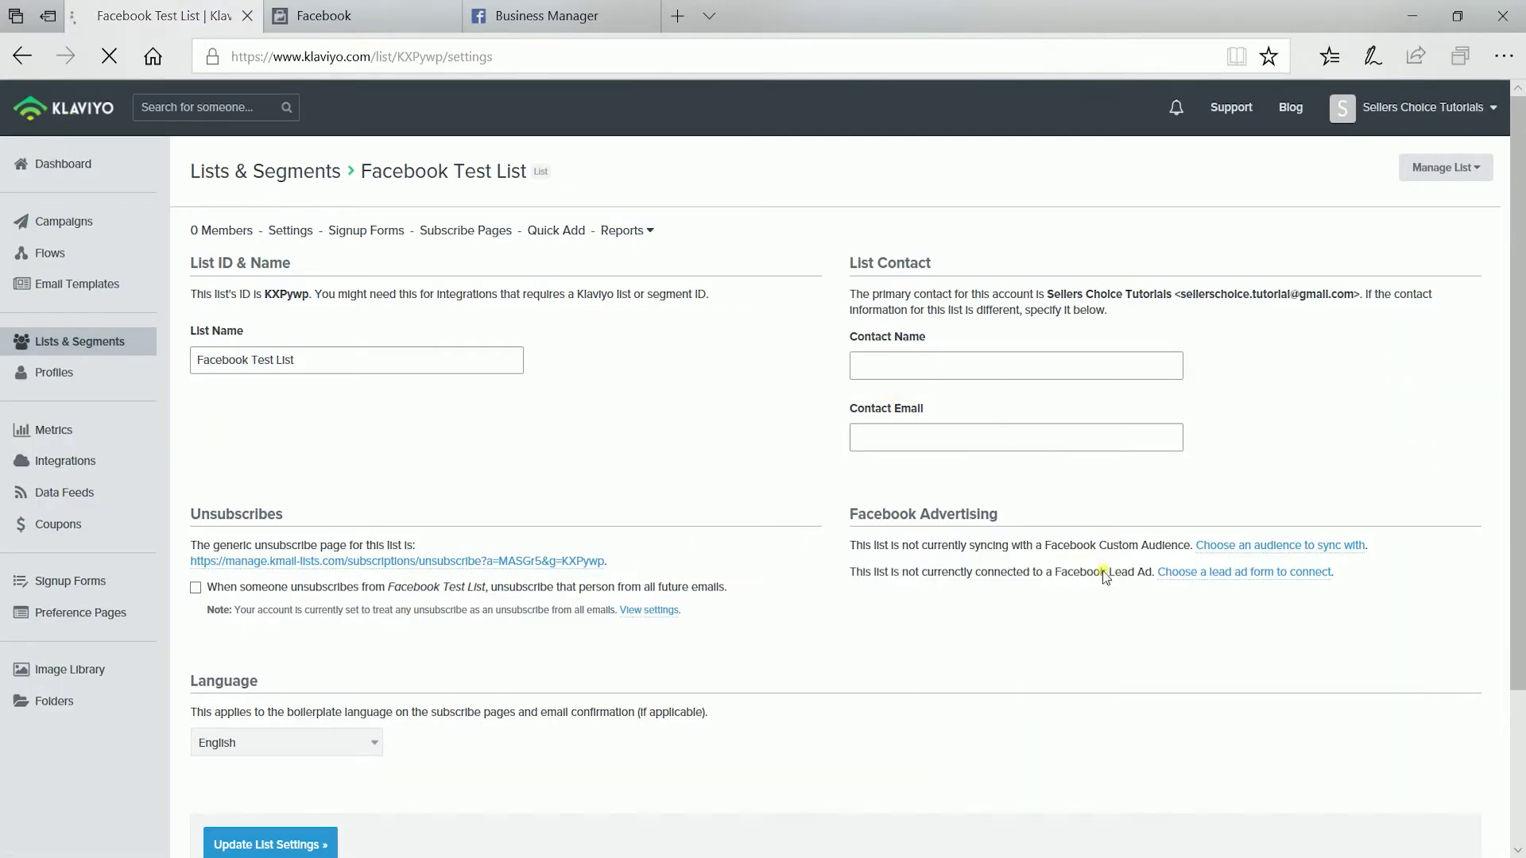
- Sync the list with a new audience named 'New FB Business Test List'
click(1244, 545)
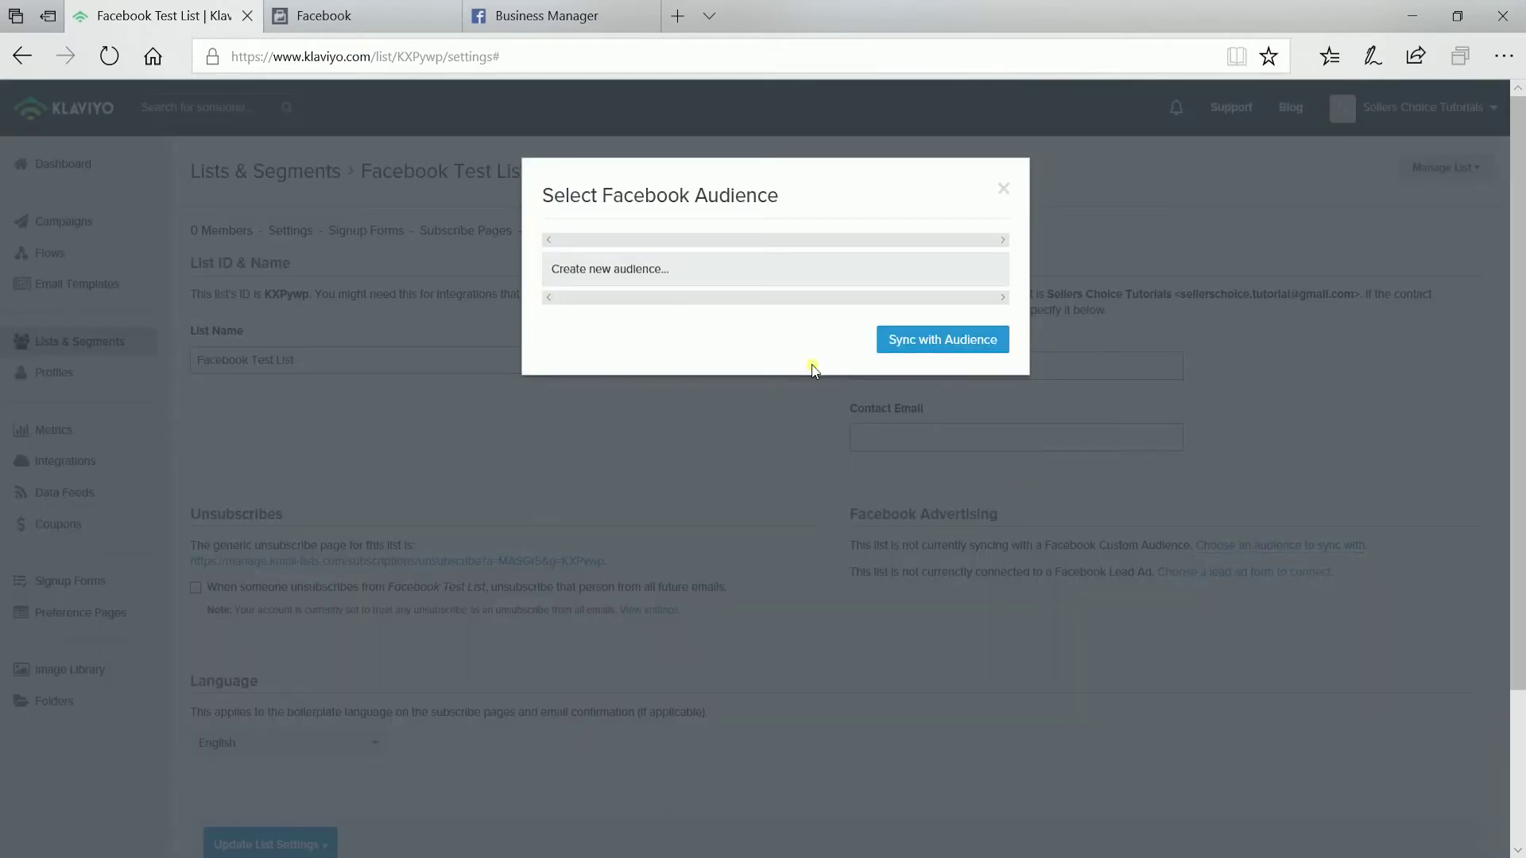
click(789, 272)
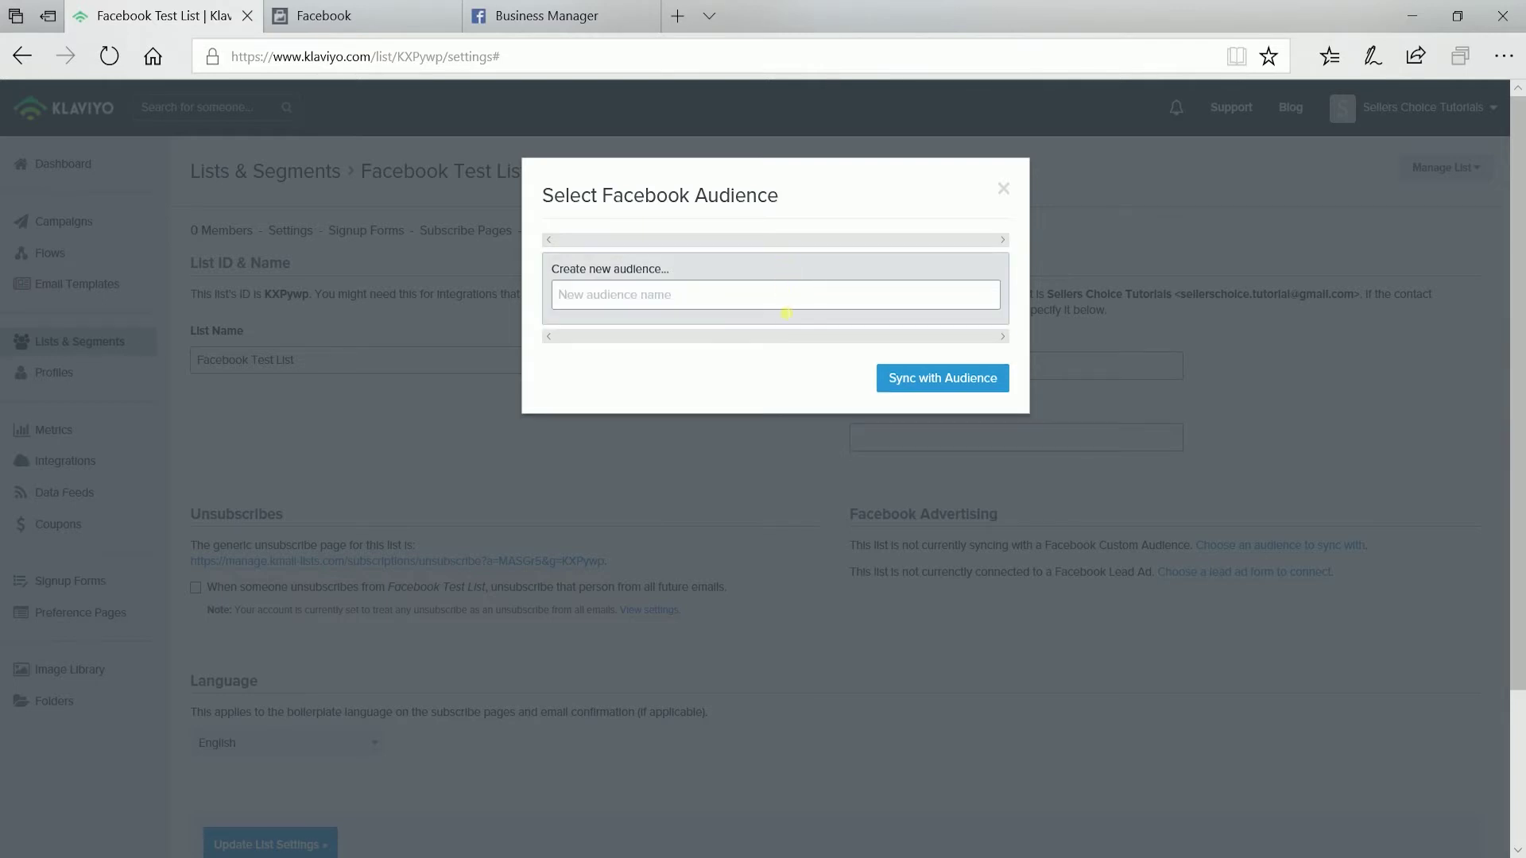
text(New F)
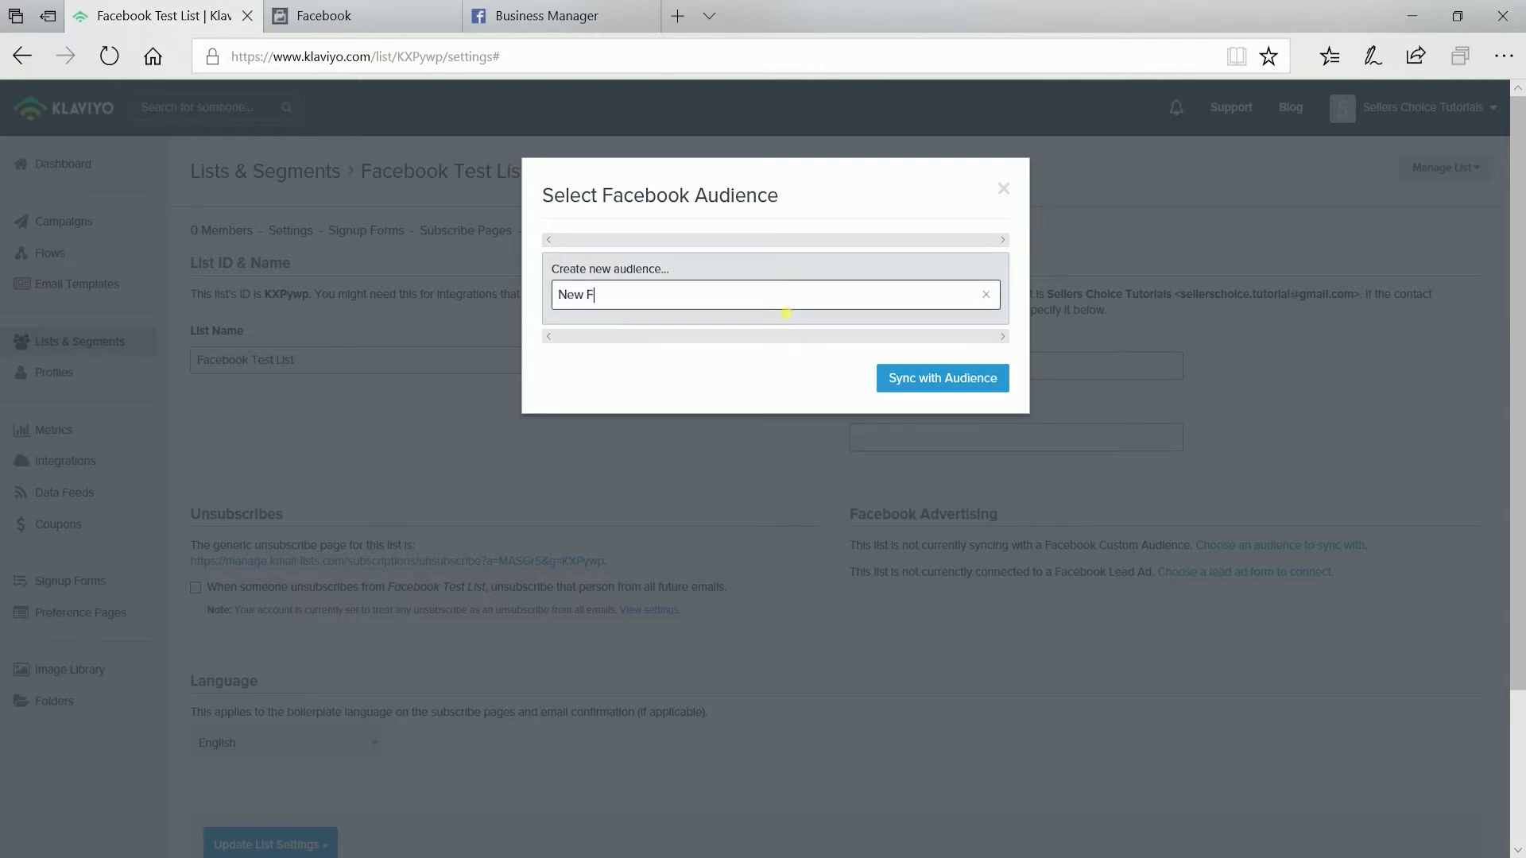
text(B BUsines)
key(BackSpace)
key(BackSpace)
key(BackSpace)
text(usines)
text(s Test List)
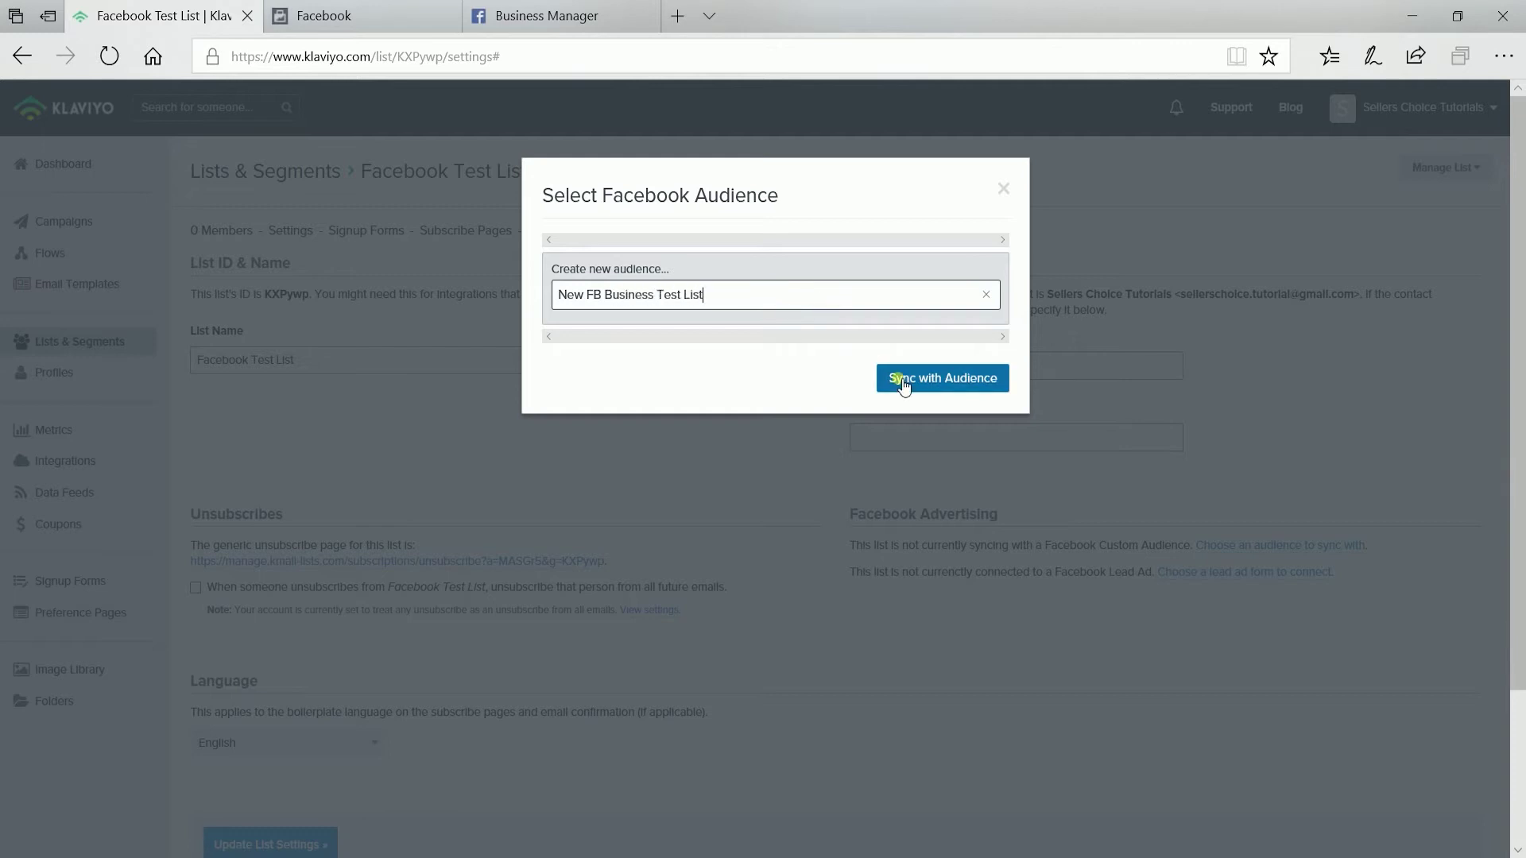
click(903, 383)
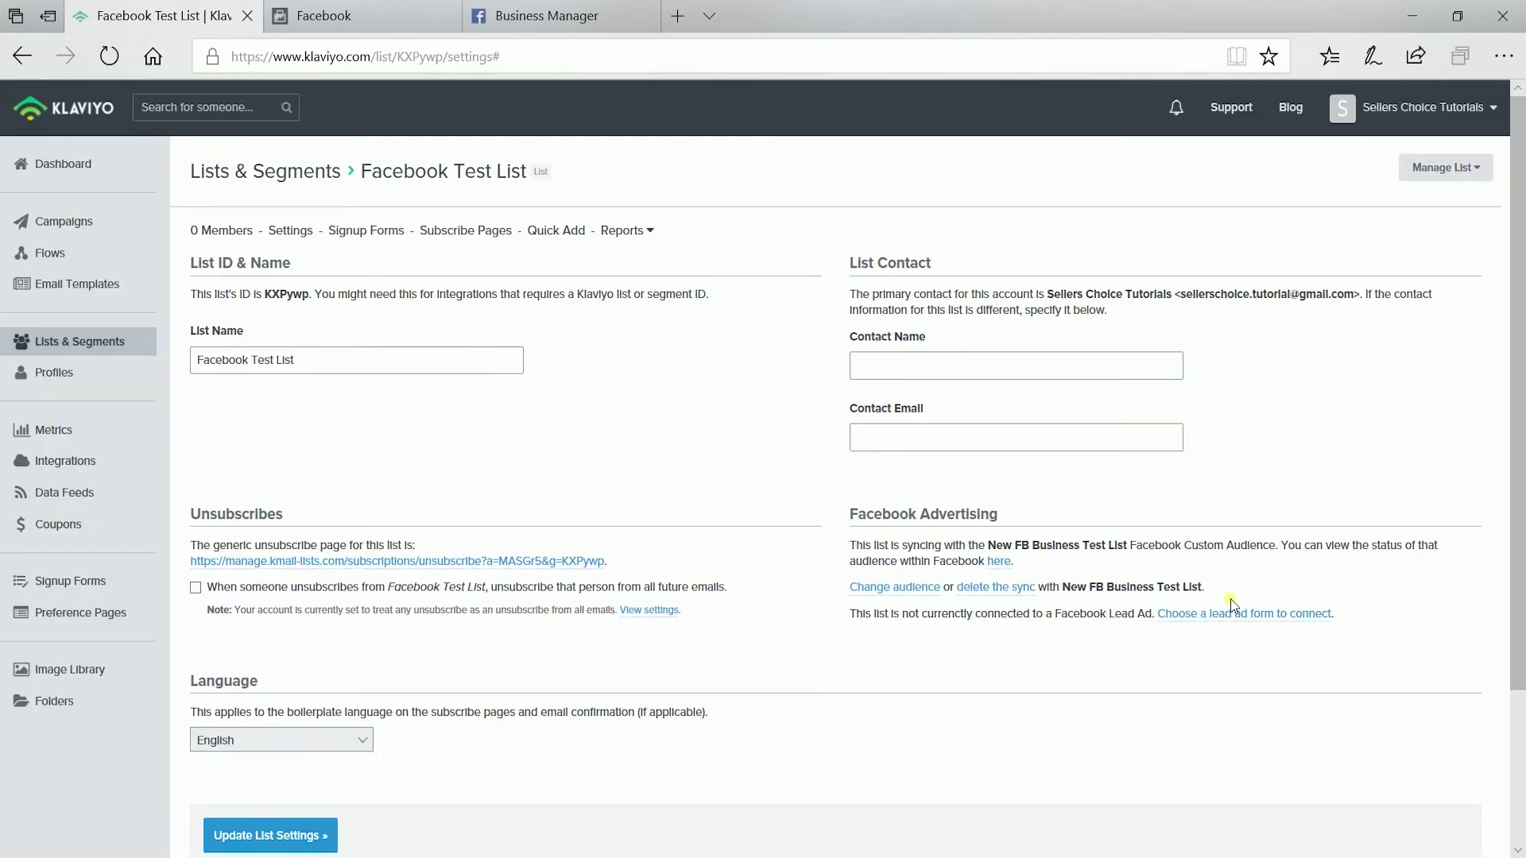
- Highlight the new Facebook Advertising sync status and the synced audience name
drag(1230, 594, 884, 527)
click(1063, 658)
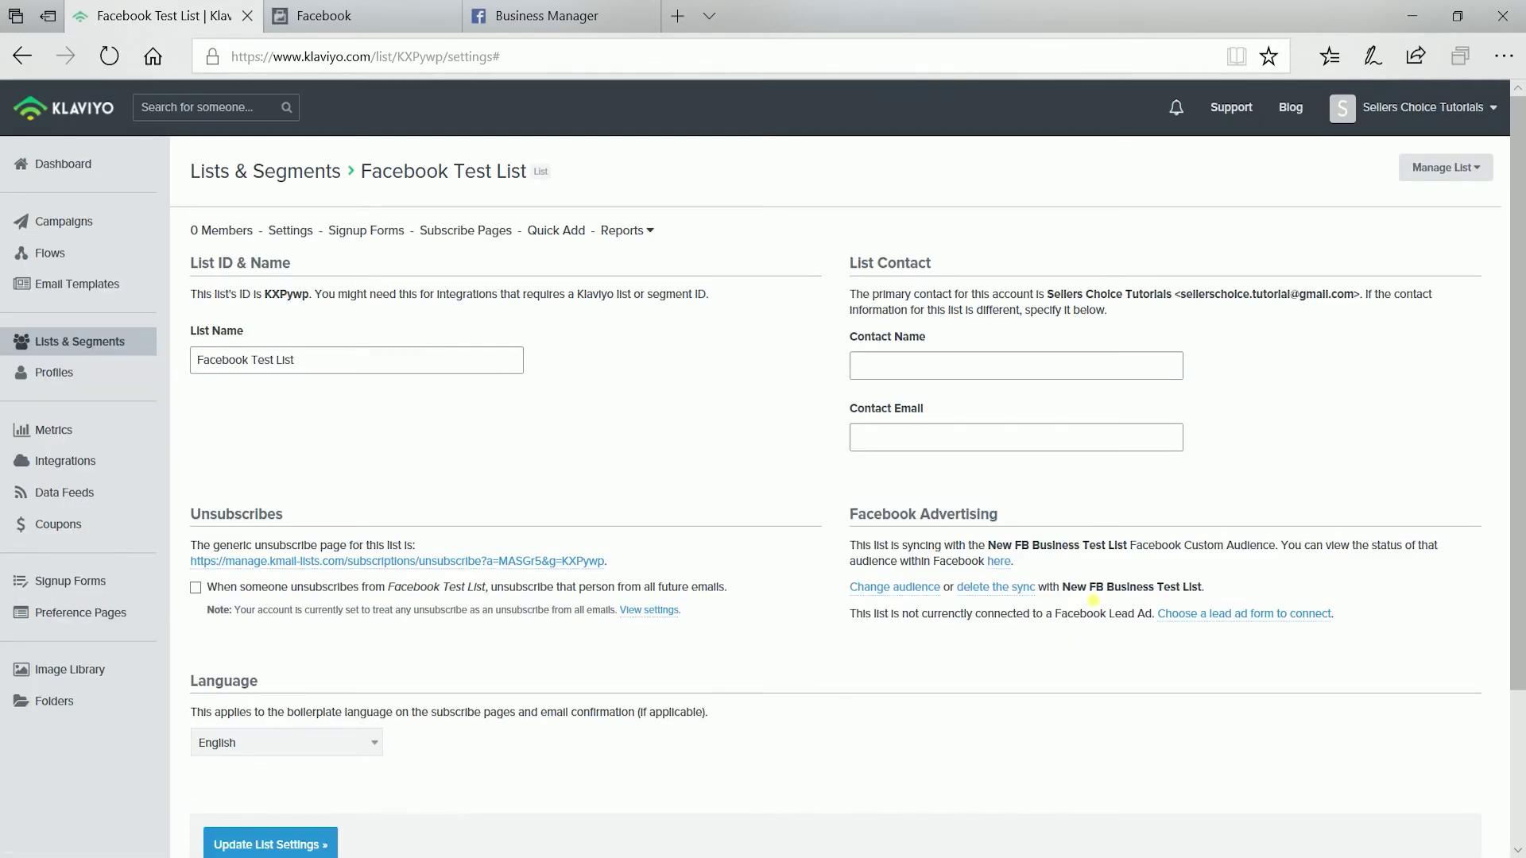
drag(1105, 590, 1160, 589)
click(1159, 587)
- Switch the sync to a new audience named 'New FB Business Test List 2'
click(904, 587)
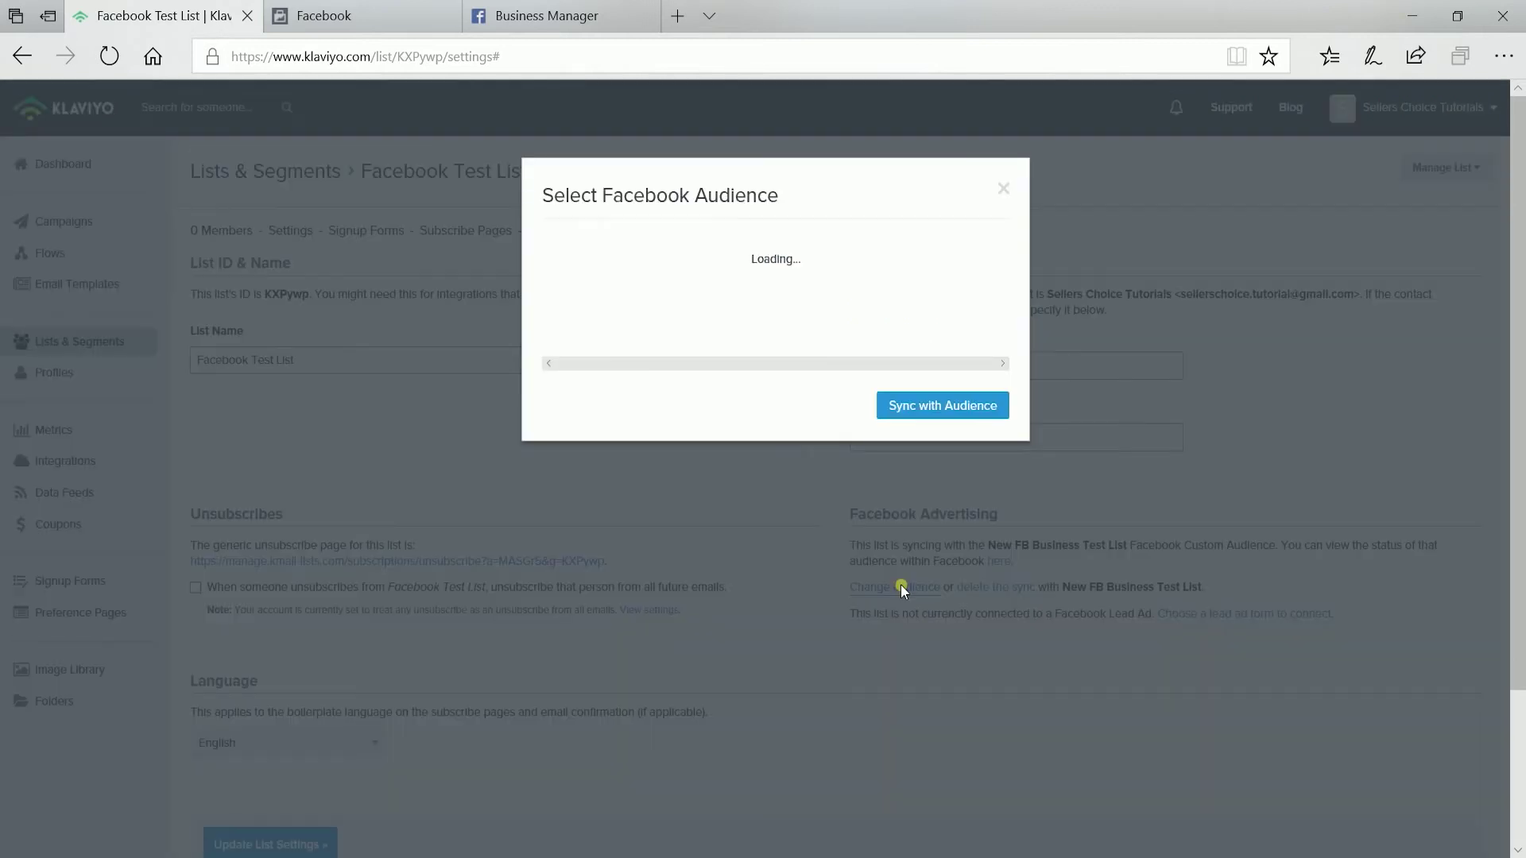
click(733, 311)
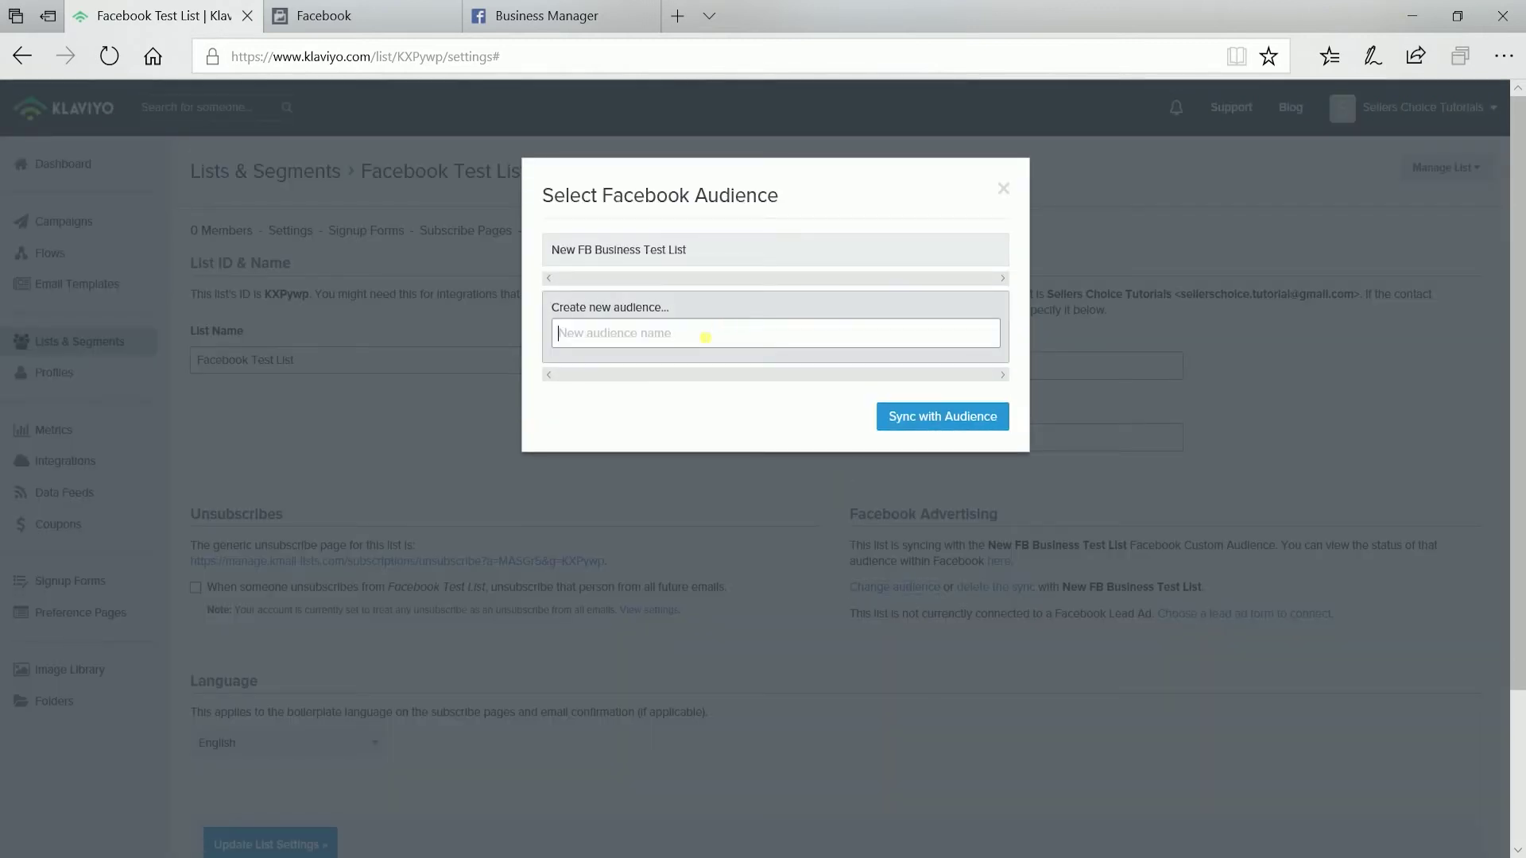
click(703, 337)
text(New FB Busi)
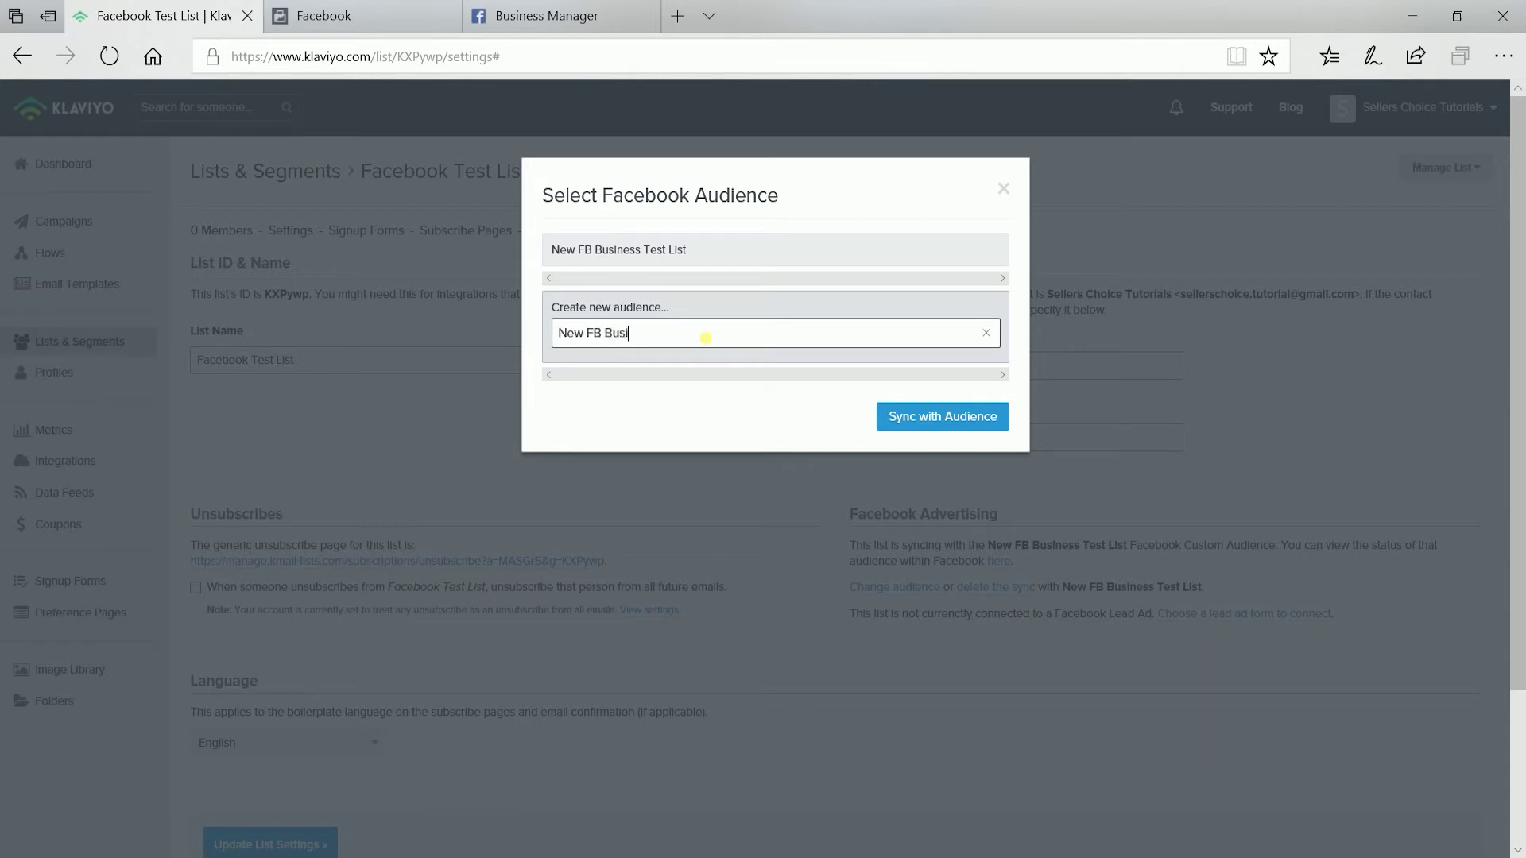
text(ness Test List 2)
click(908, 412)
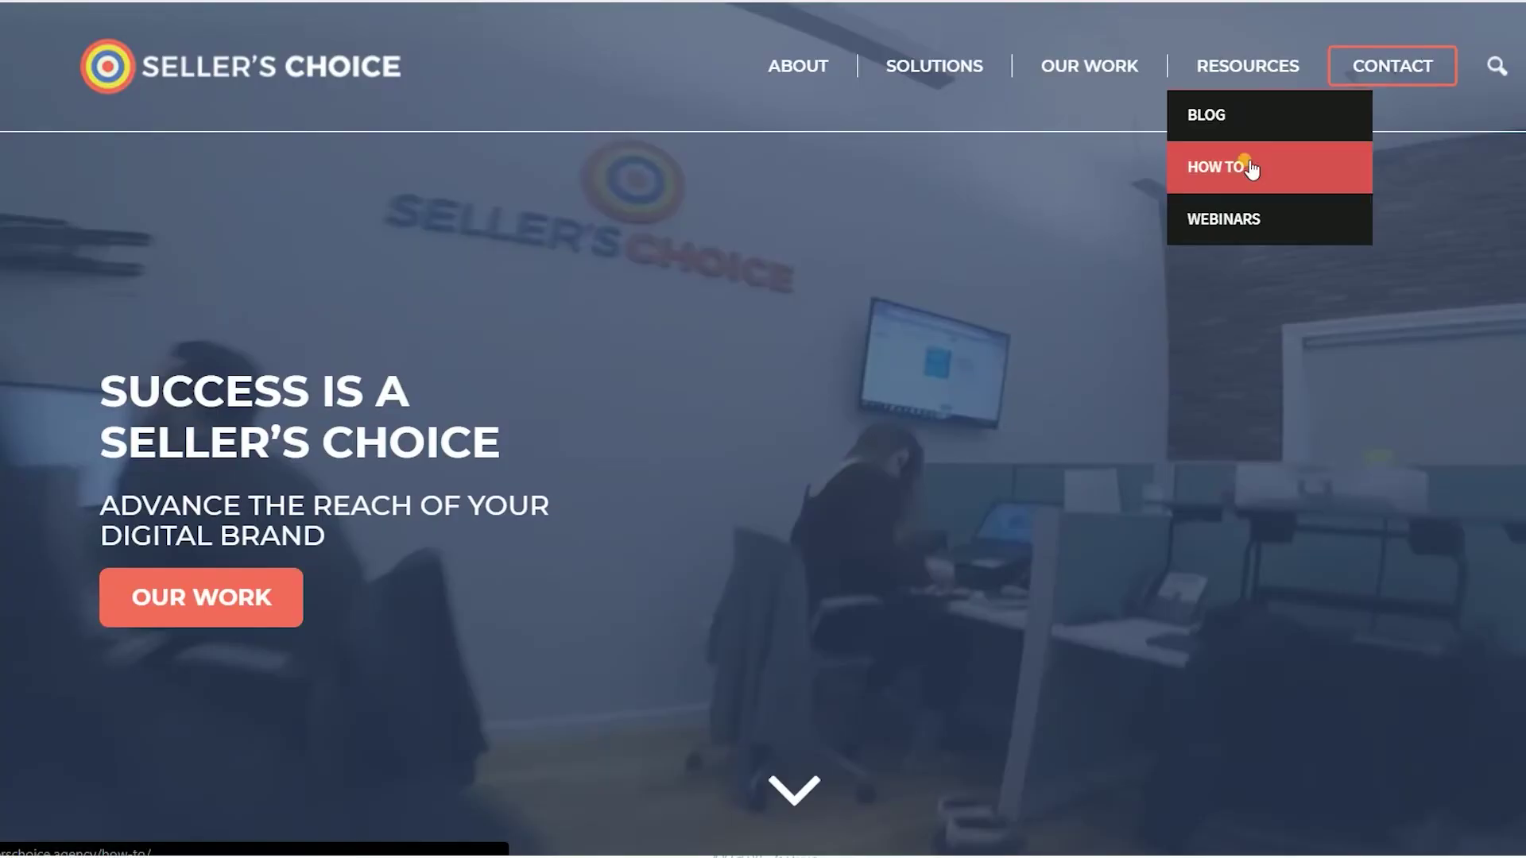
- Browse the Seller's Choice How To tutorials page
click(1247, 164)
scroll(1173, 275, down, 7)
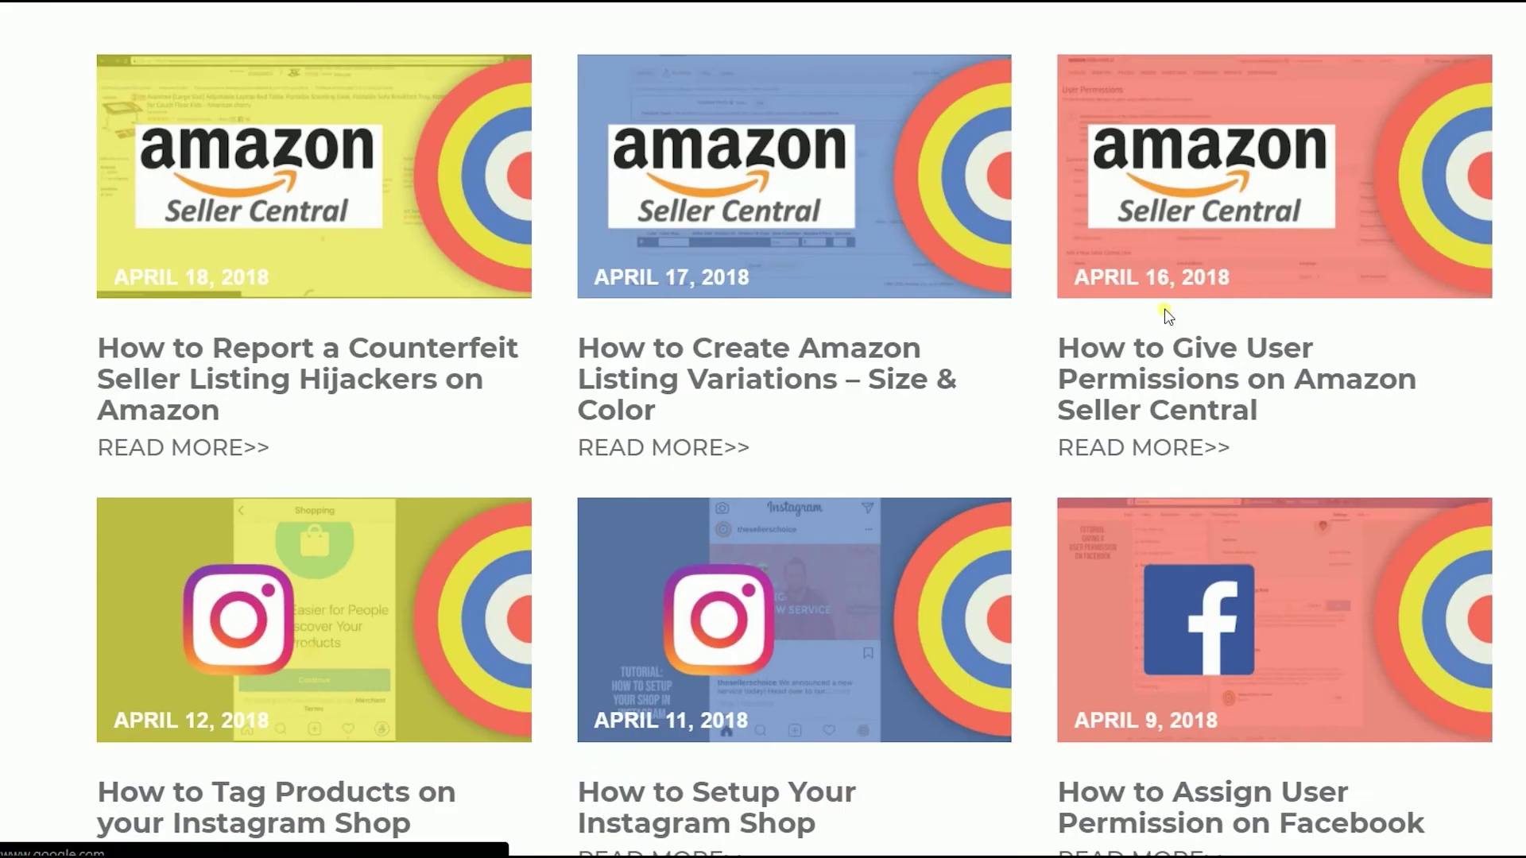
scroll(1168, 316, up, 4)
scroll(1169, 316, up, 3)
- Browse the Seller's Choice webinars page
click(1244, 223)
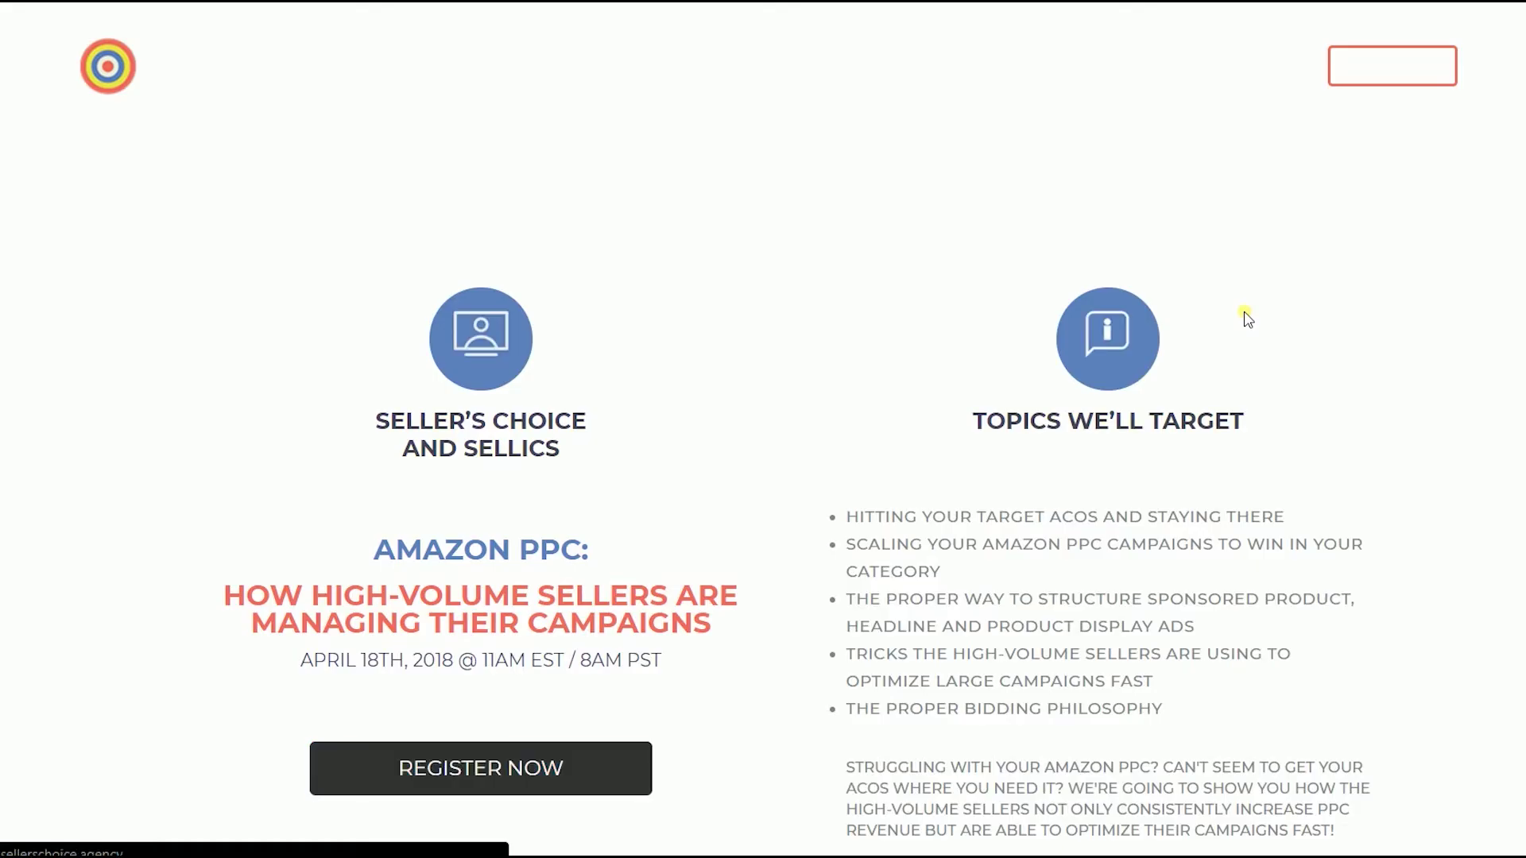
scroll(1248, 318, down, 3)
scroll(1248, 318, down, 4)
scroll(1298, 175, up, 7)
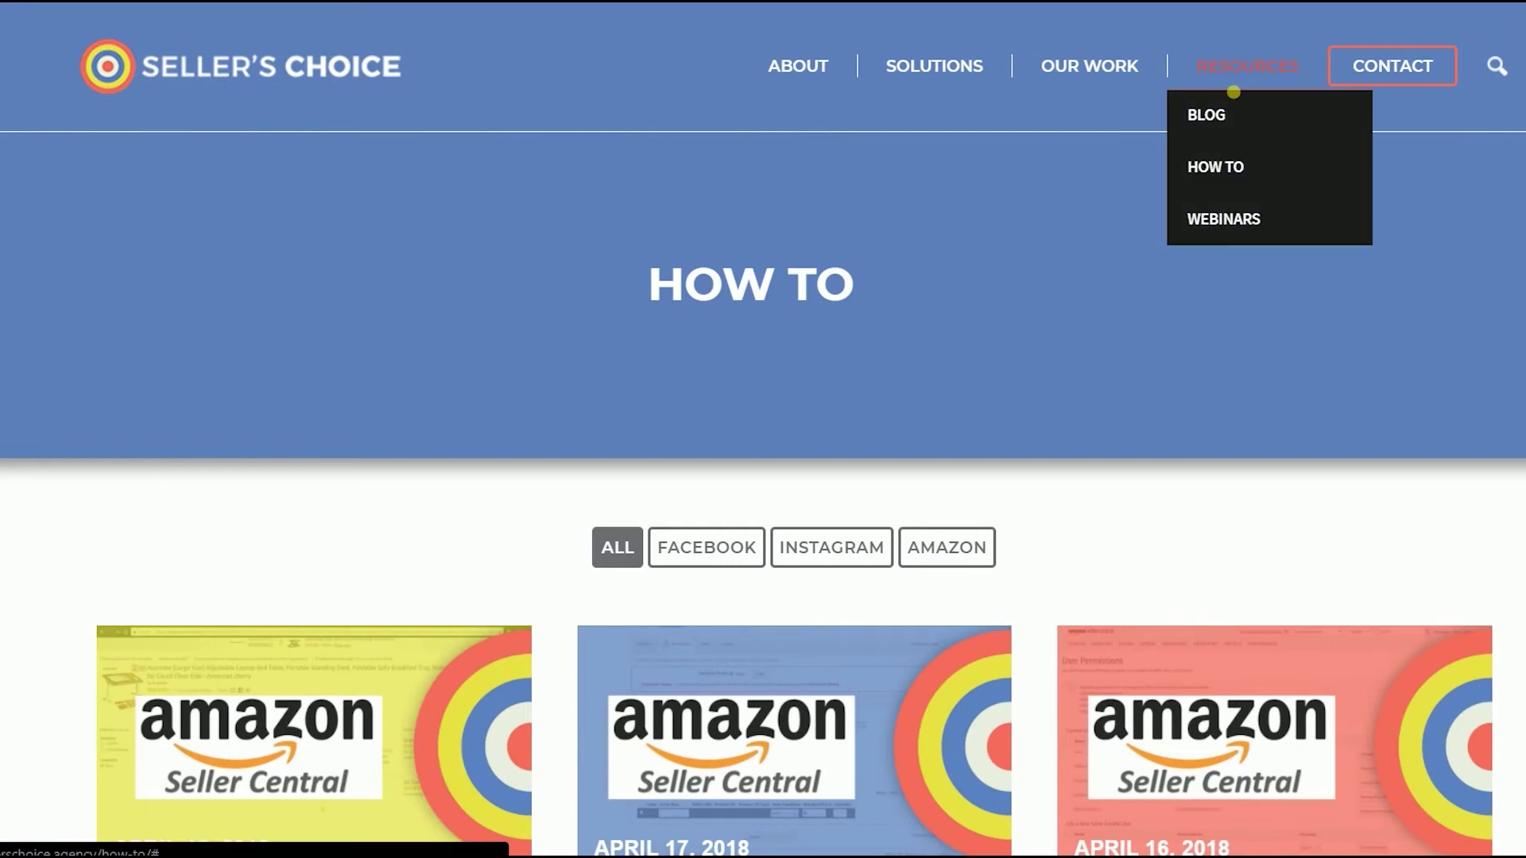
- Scroll through the blog's post listing
click(1228, 118)
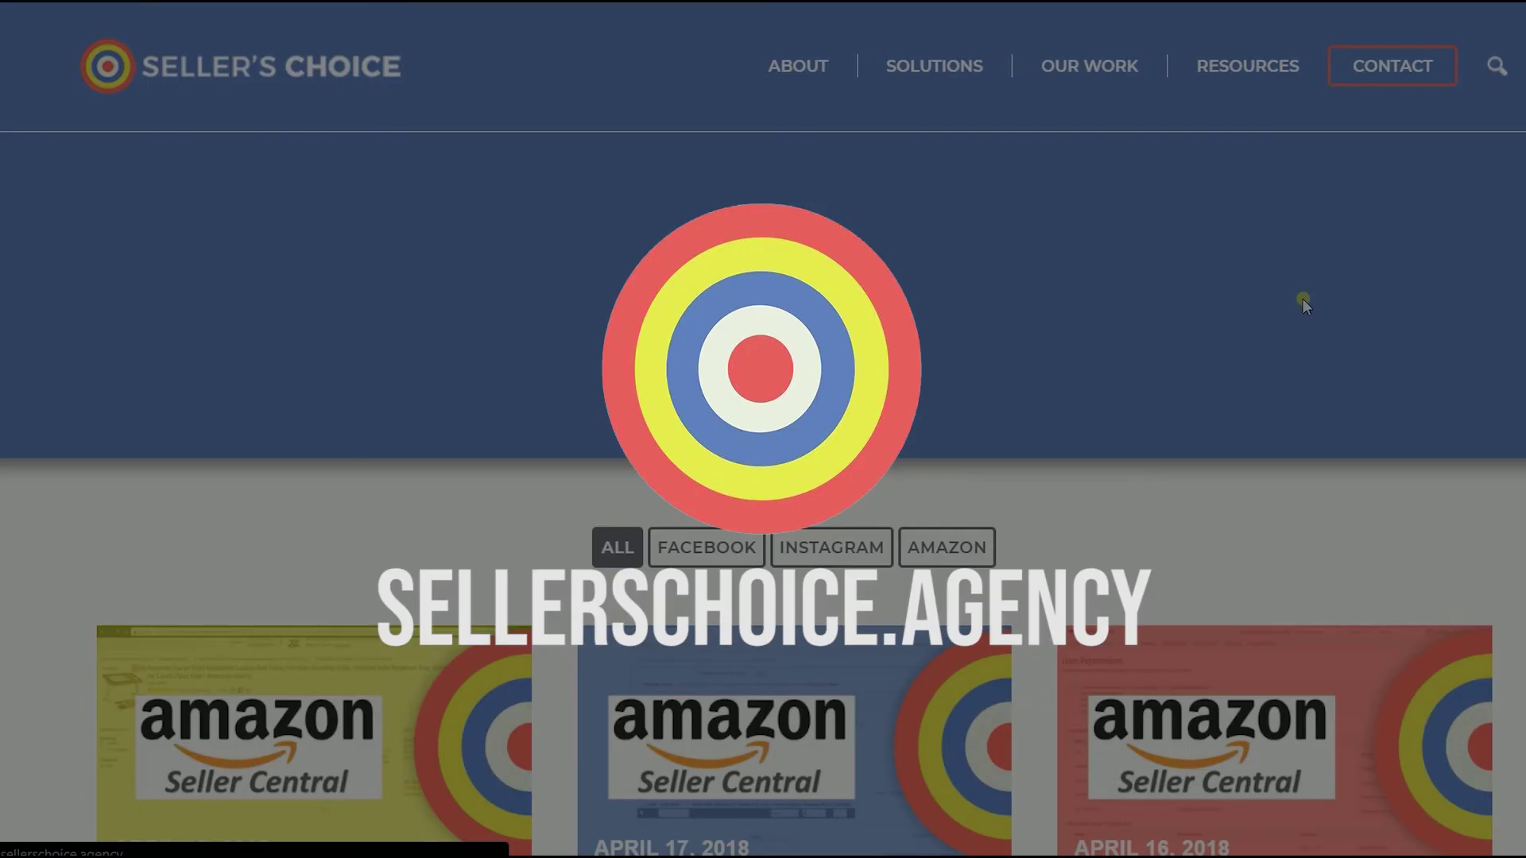
scroll(1304, 302, down, 7)
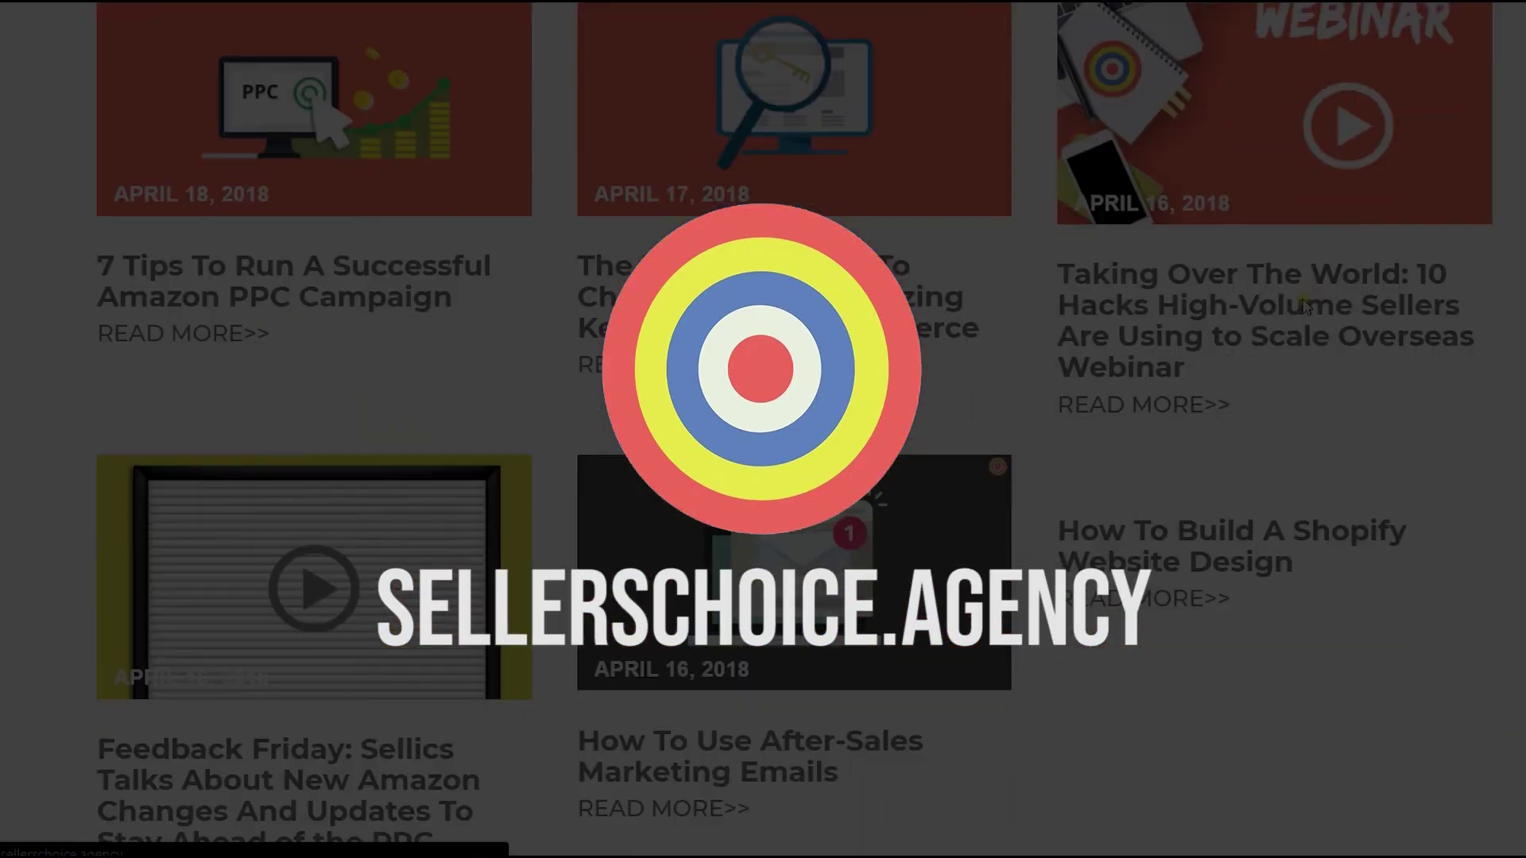
scroll(1304, 302, down, 3)
scroll(1303, 302, down, 3)
scroll(1303, 302, down, 1)
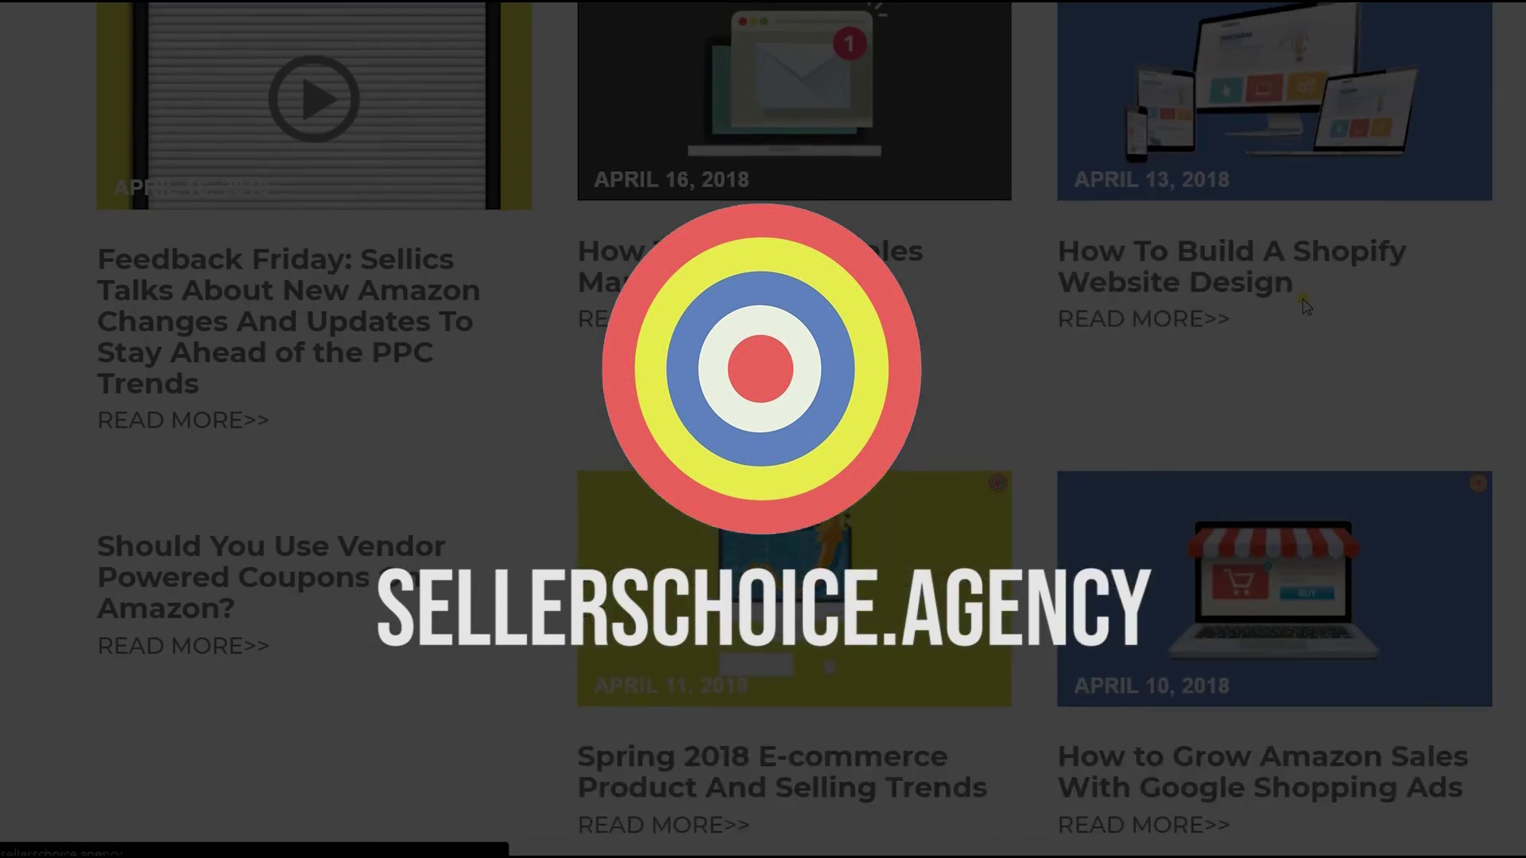
scroll(1304, 304, up, 15)
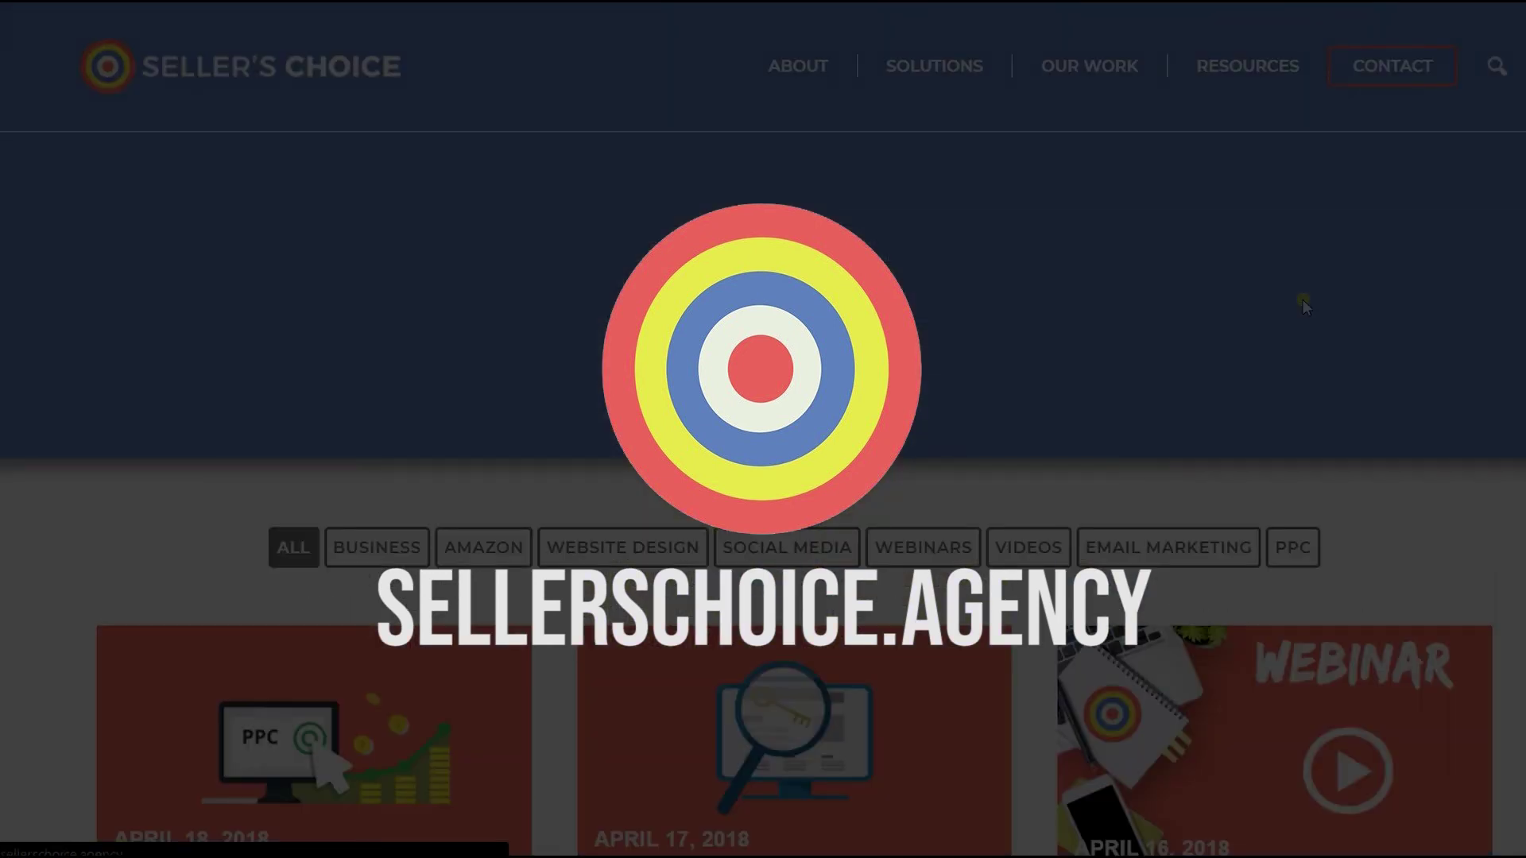